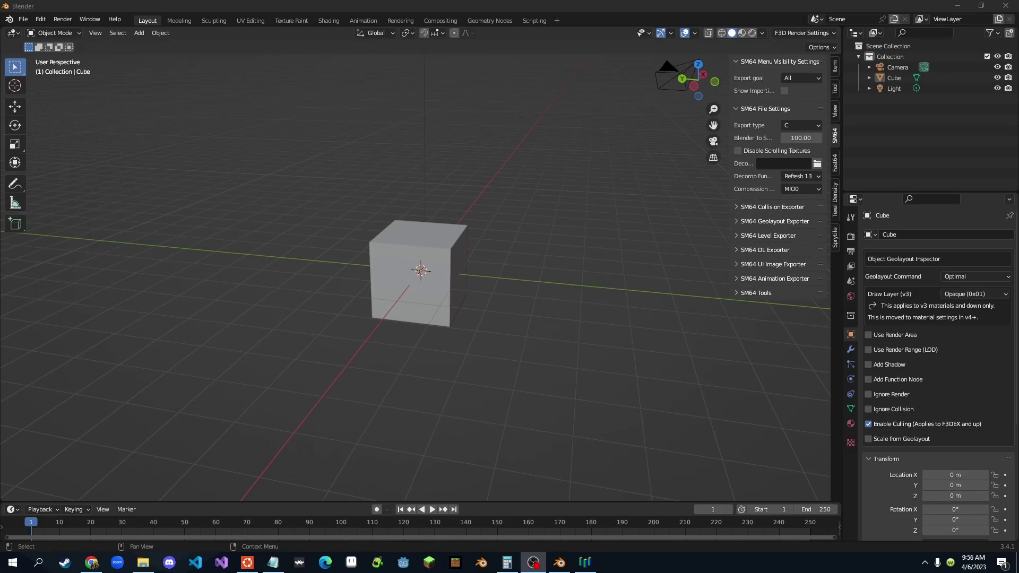
Step: Set the SM64 decomp folder to D:\ROM HACKS\N64\Super Mario 64\US\tutorial\
middle_click_drag(532, 313, 859, 155)
scroll(488, 320, "up", 6)
scroll(483, 317, "down", 8)
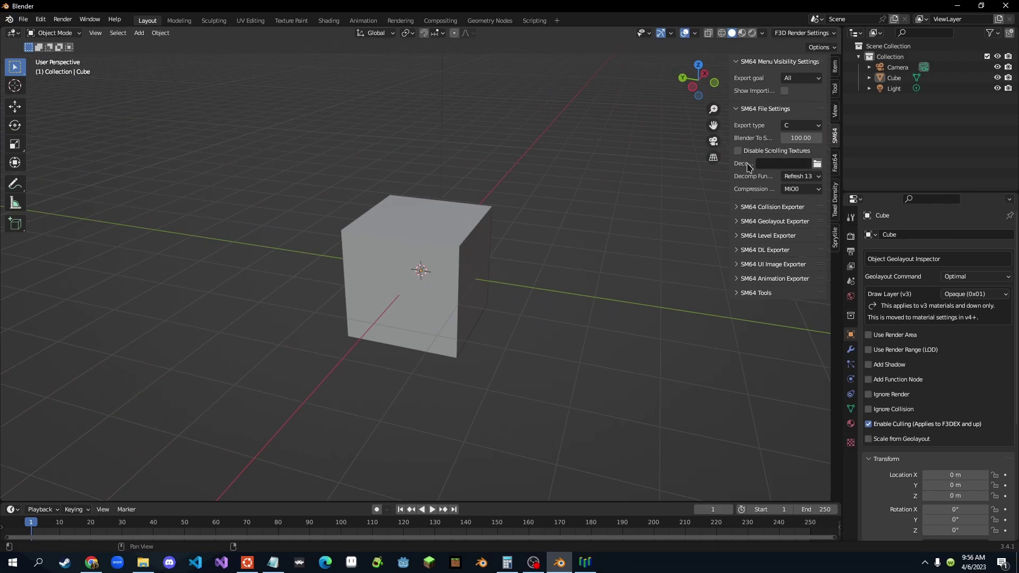
left_click(817, 164)
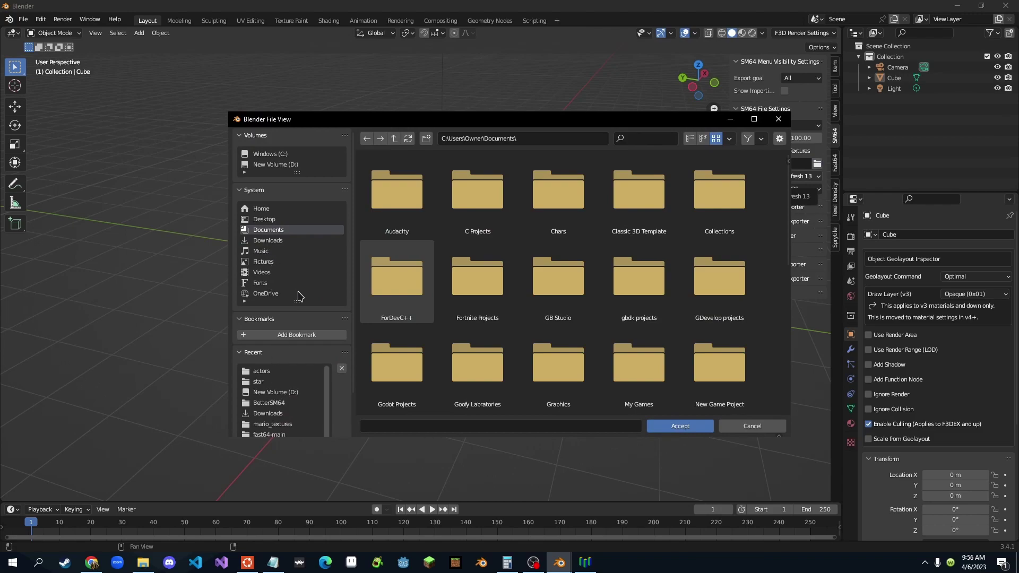
left_click(292, 393)
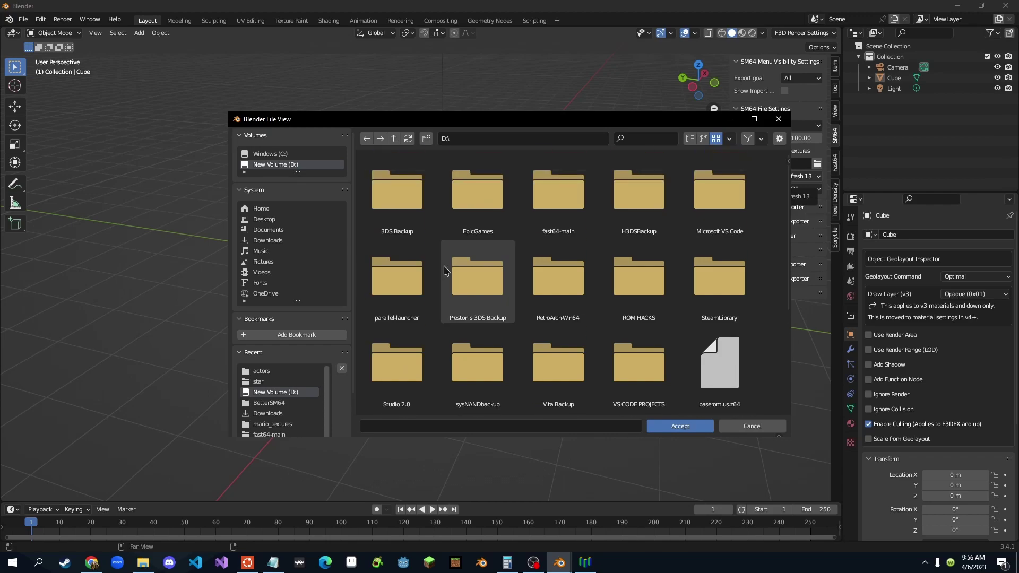
double_click(620, 285)
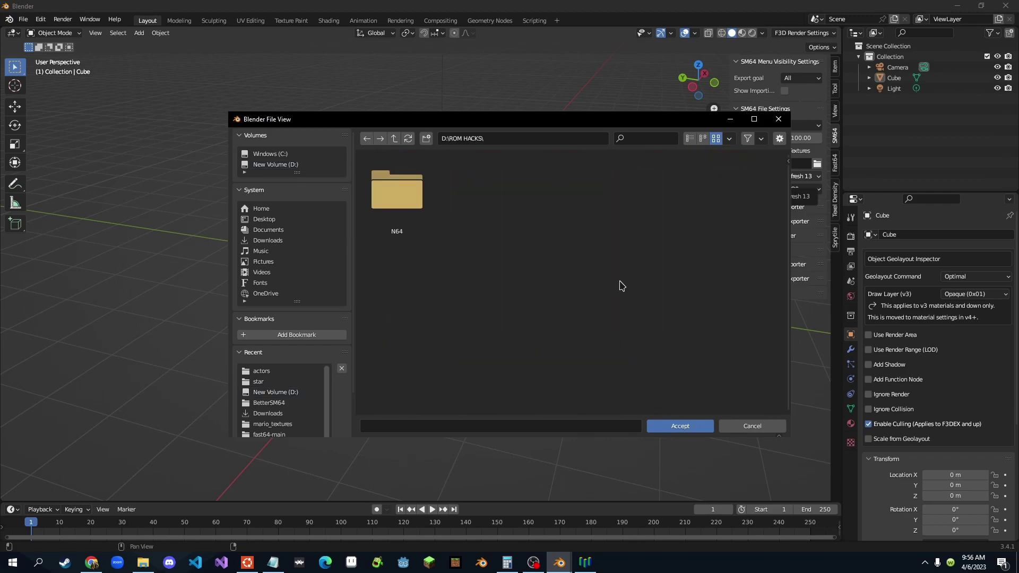
double_click(391, 194)
double_click(391, 194)
double_click(391, 195)
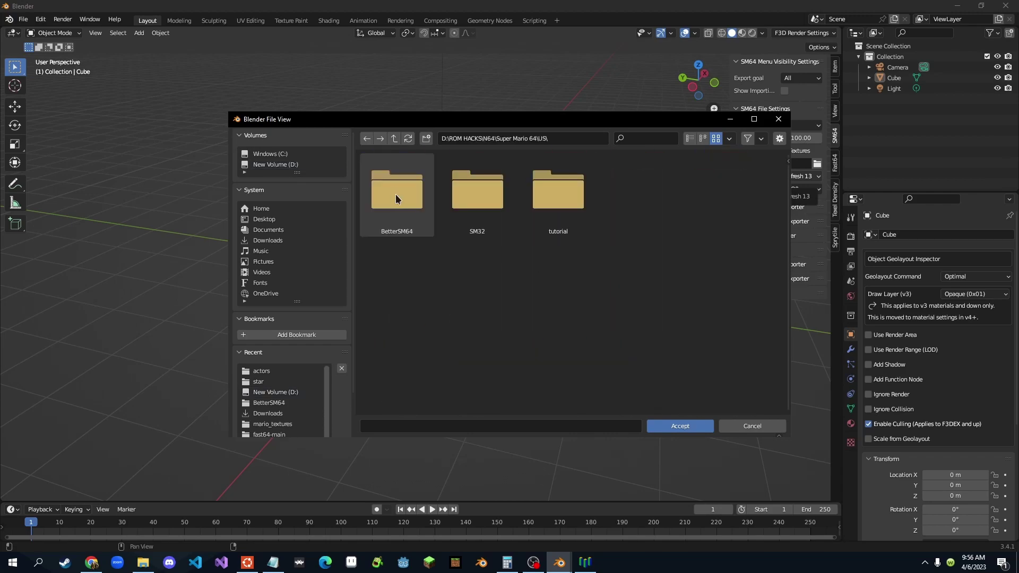
left_click(555, 190)
left_click(672, 419)
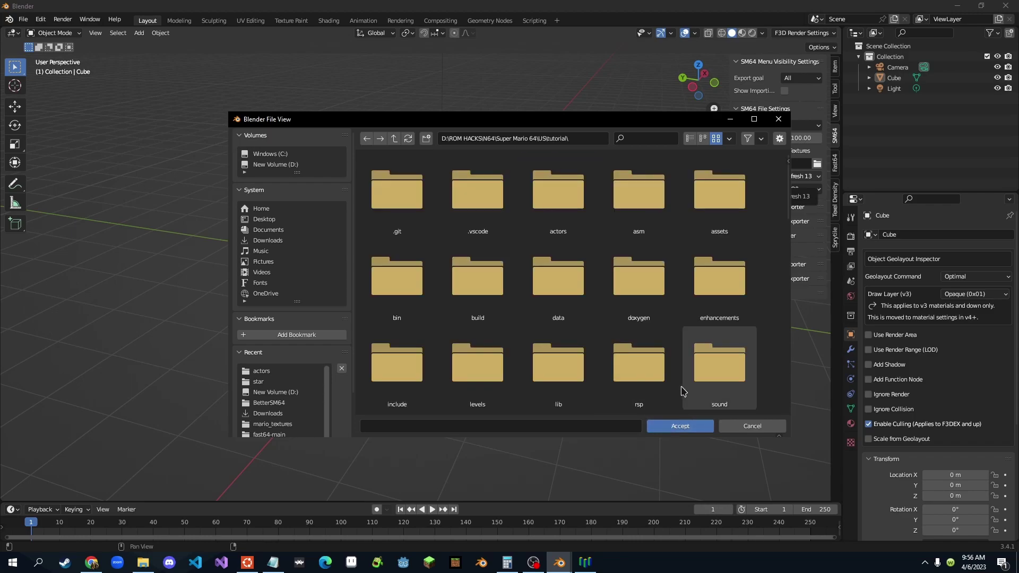
left_click(682, 425)
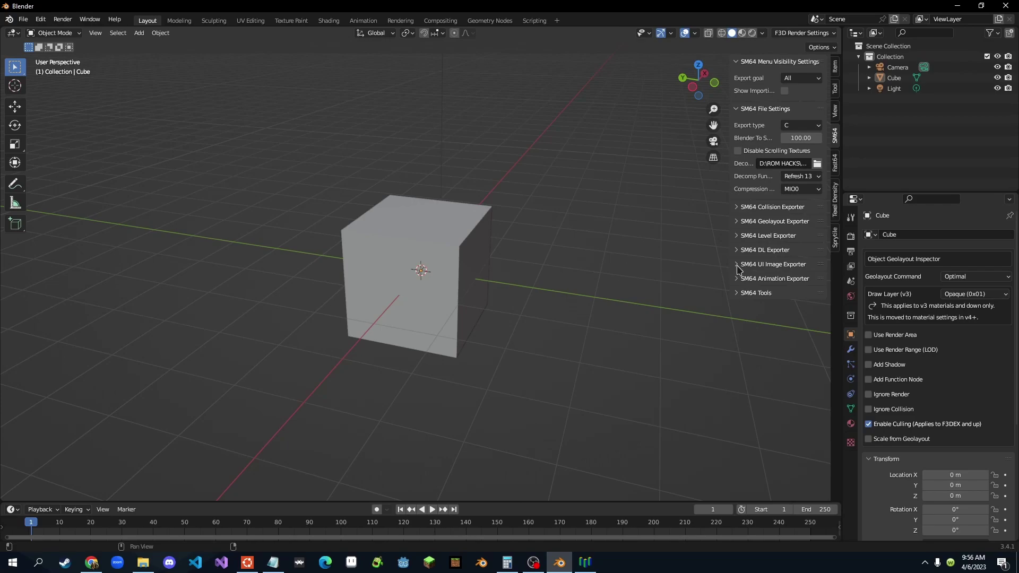
Step: Scale the default cube down uniformly to about 0.4 of its size
left_click(471, 288)
middle_click_drag(471, 289, 577, 293)
scroll(583, 313, "up", 4)
scroll(509, 300, "down", 4)
middle_click_drag(591, 335, 582, 393)
scroll(587, 377, "up", 5)
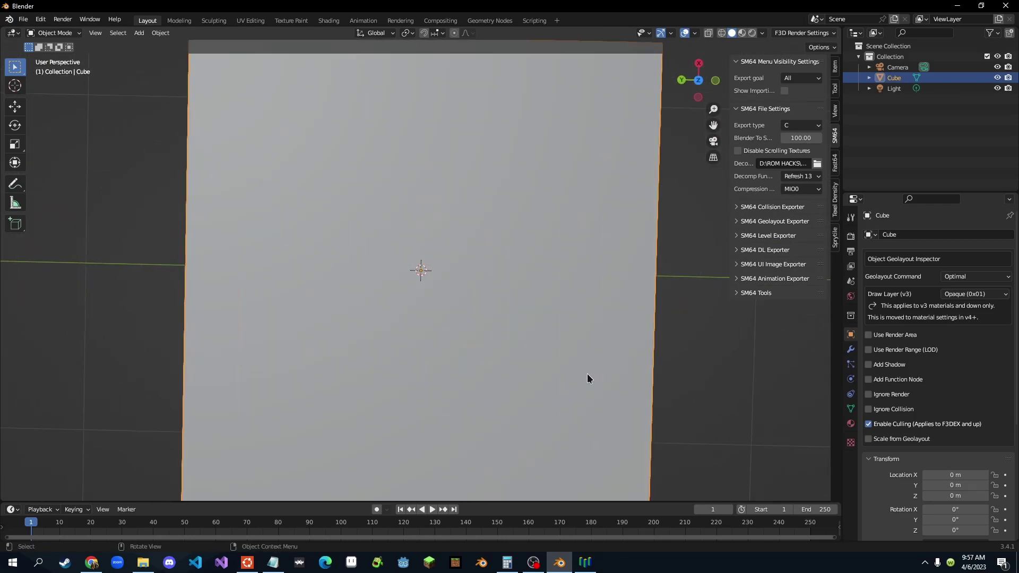
scroll(598, 352, "down", 3)
scroll(615, 347, "up", 2)
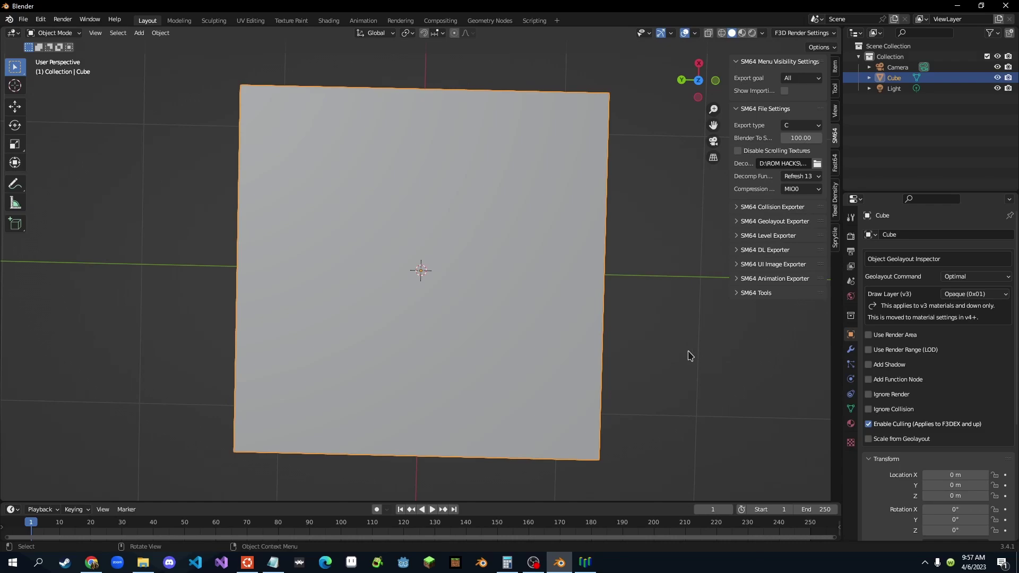
key("s")
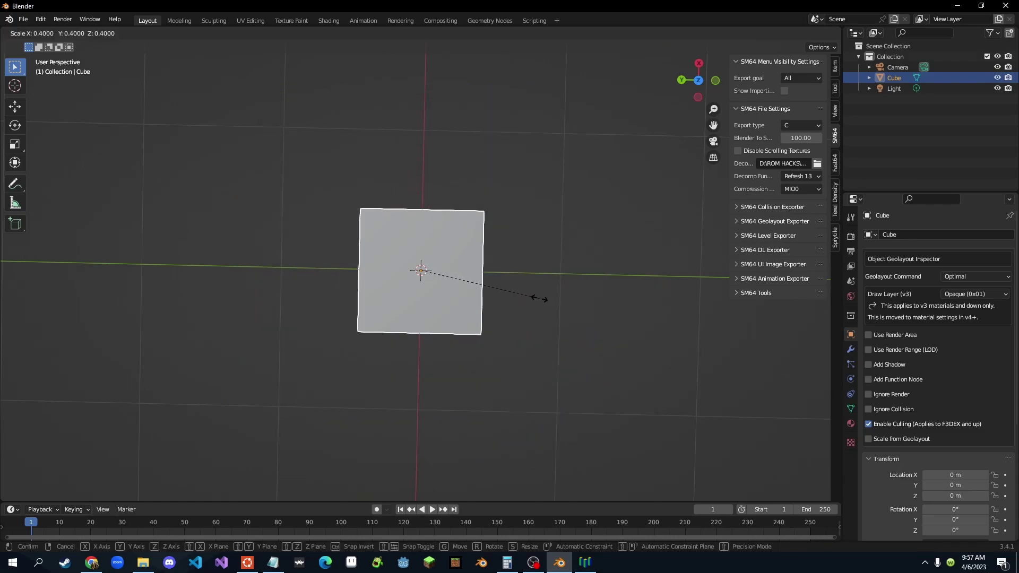
left_click(544, 299)
Step: Raise one top corner vertex of the cube along global Z to form a tall peak, and return to Object Mode
middle_click_drag(529, 351, 469, 321)
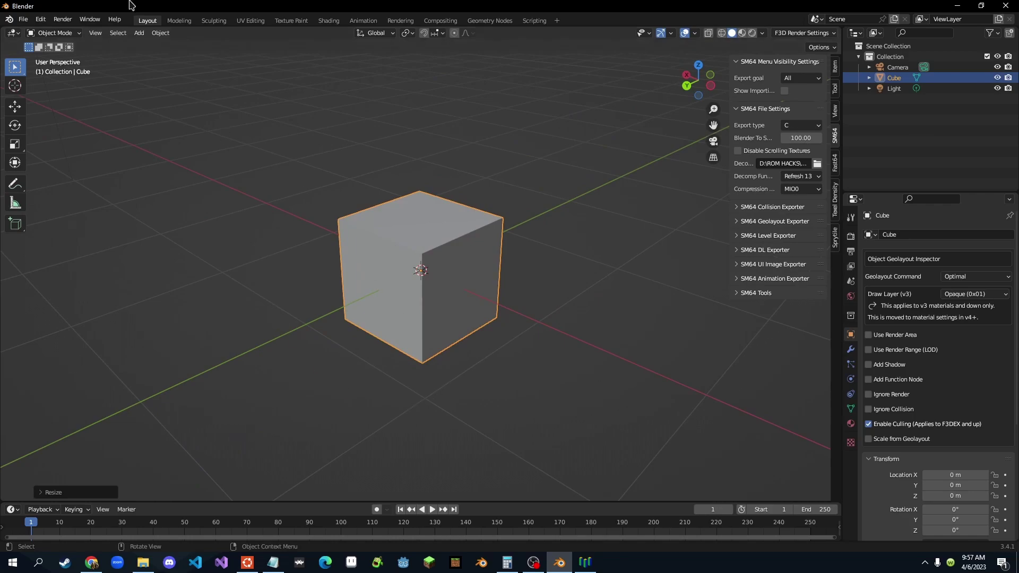
left_click(53, 33)
left_click(52, 55)
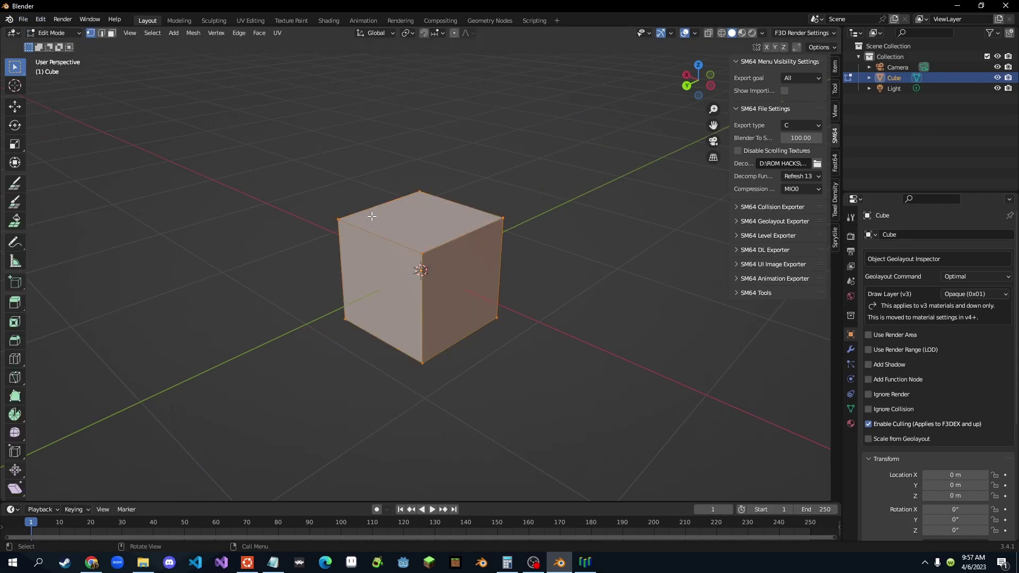
left_click(419, 192)
middle_click_drag(419, 192, 401, 286)
key("g")
key("z")
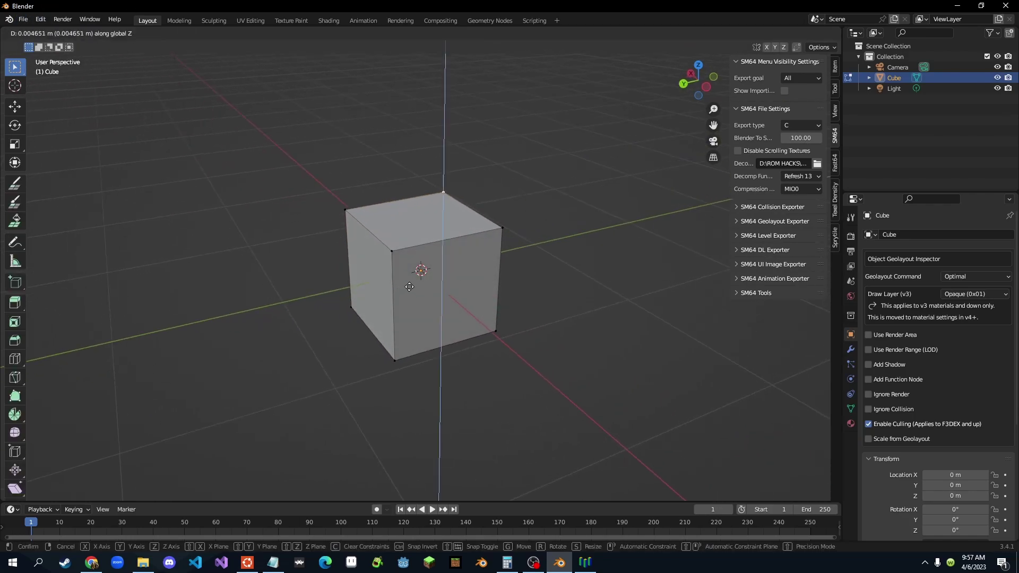
left_click(467, 249)
left_click(63, 32)
left_click(67, 44)
middle_click_drag(406, 167, 584, 250)
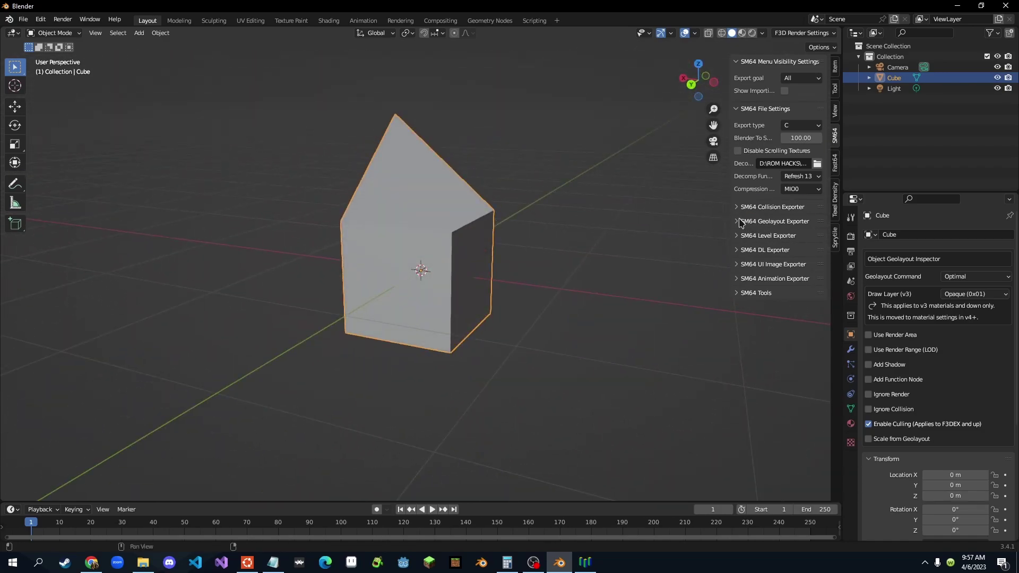
Step: In the SM64 Geolayout Exporter, keep Actor Data as the export type and set the group name to common1
middle_click_drag(631, 298, 584, 311)
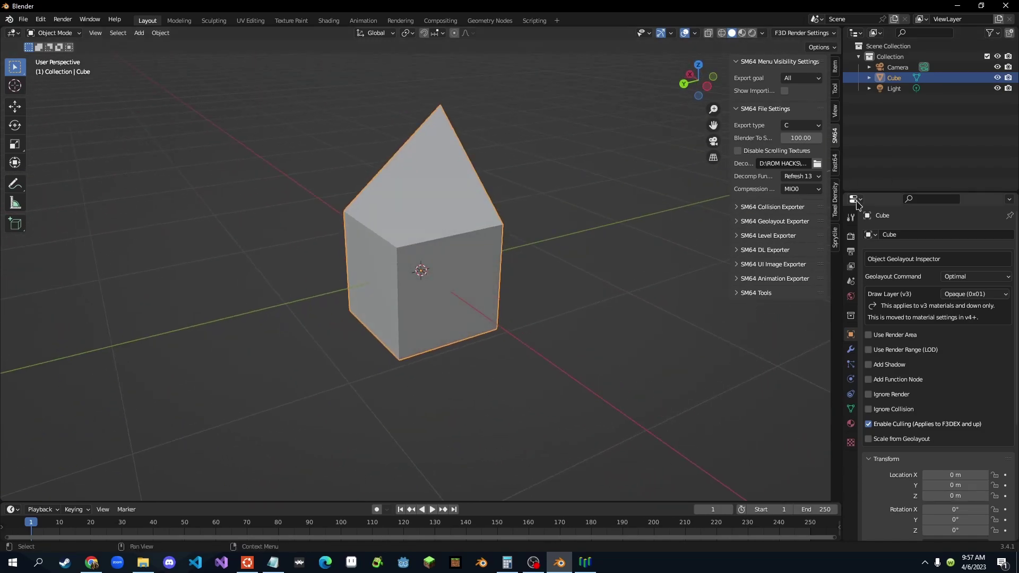
left_click(737, 222)
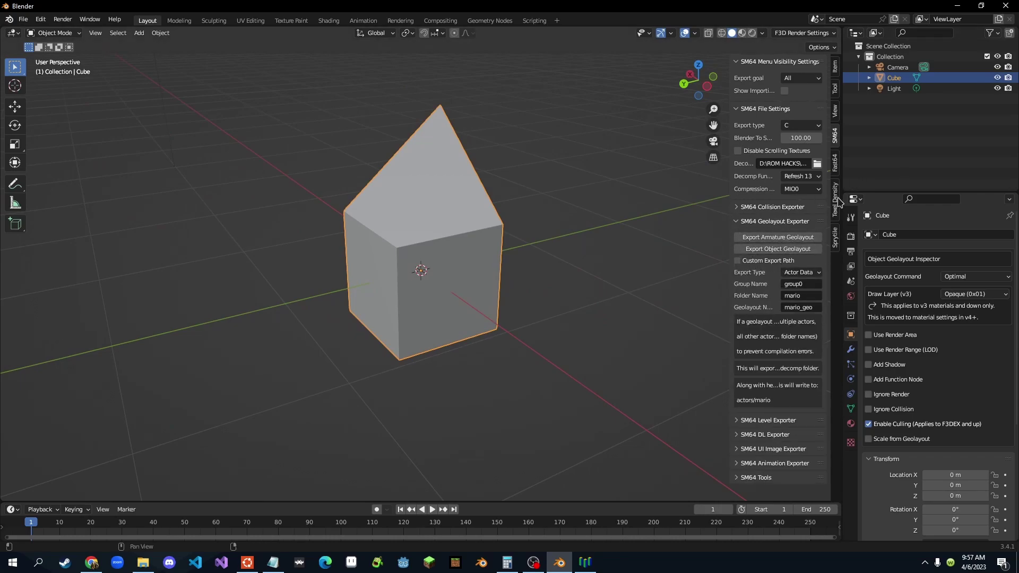
middle_click_drag(511, 238, 488, 230)
left_click_drag(728, 258, 606, 260)
left_click(764, 271)
left_click(767, 274)
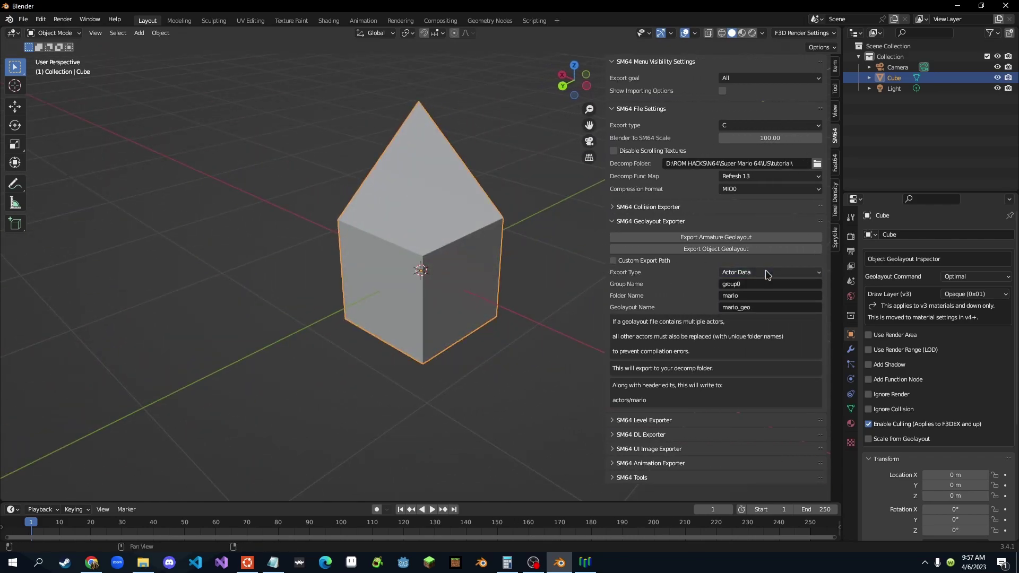
left_click(745, 276)
left_click(748, 280)
left_click(783, 283)
Step: Switch to File Explorer and open the D:\ROM HACKS\N64\Super Mario 64\US\tutorial\actors folder
left_click(143, 563)
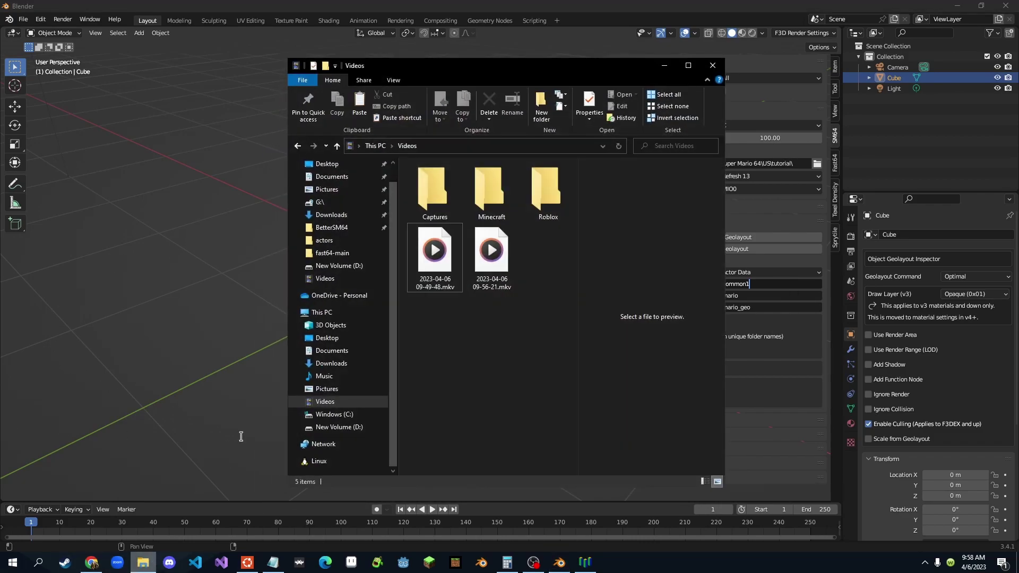
left_click(339, 427)
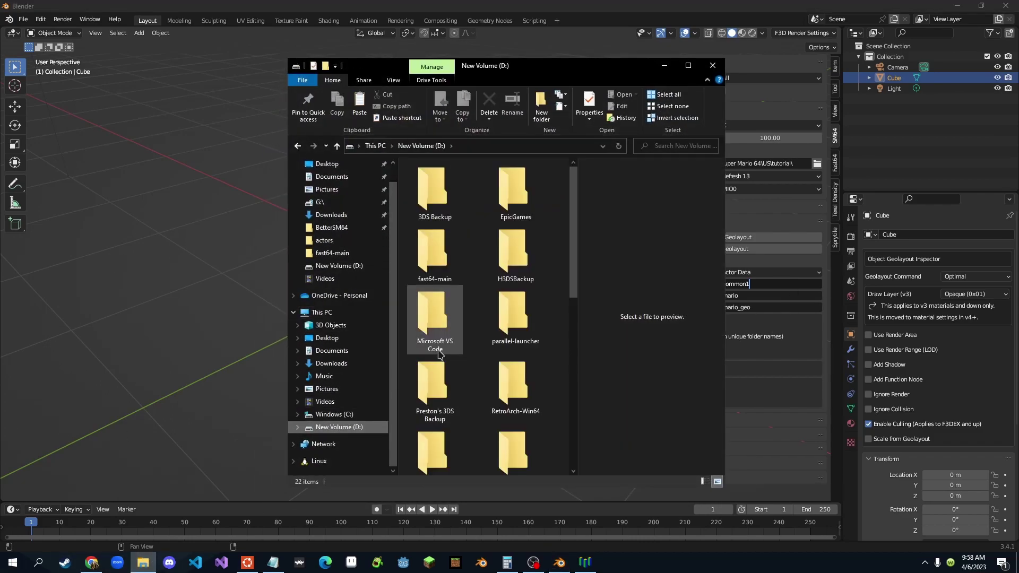
scroll(438, 355, "down", 5)
scroll(438, 355, "up", 2)
double_click(441, 272)
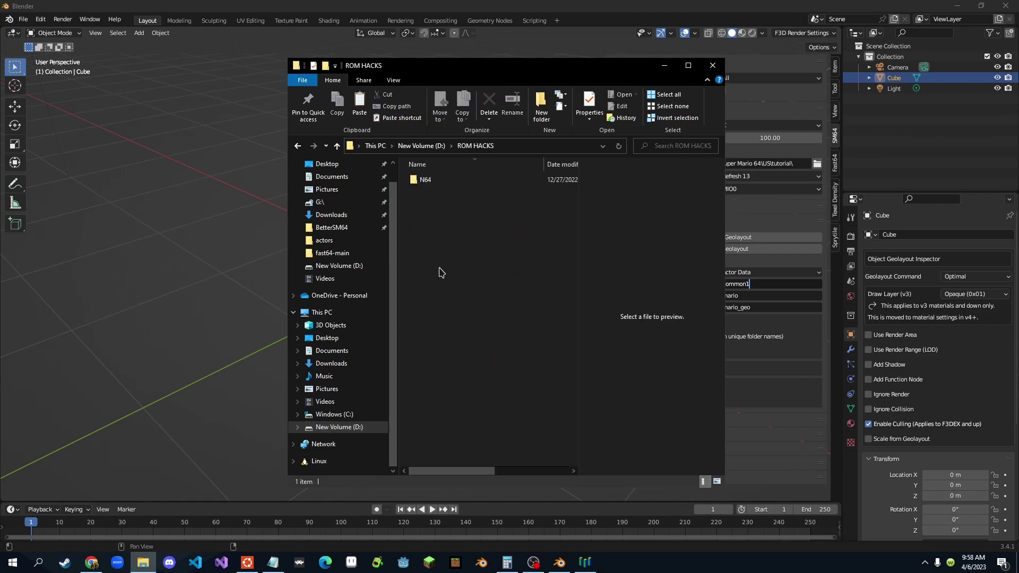
double_click(444, 181)
double_click(447, 181)
double_click(448, 180)
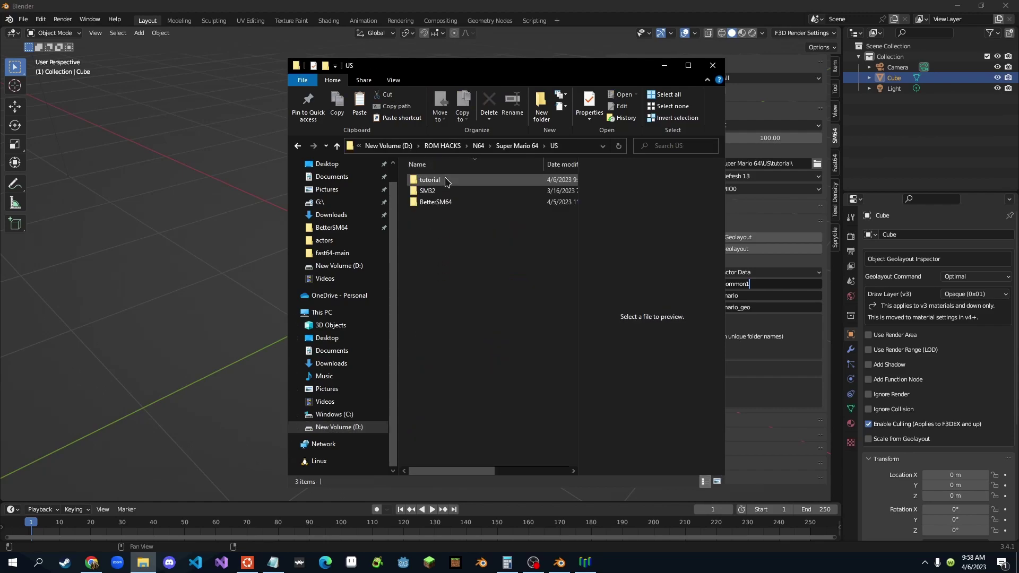
double_click(446, 181)
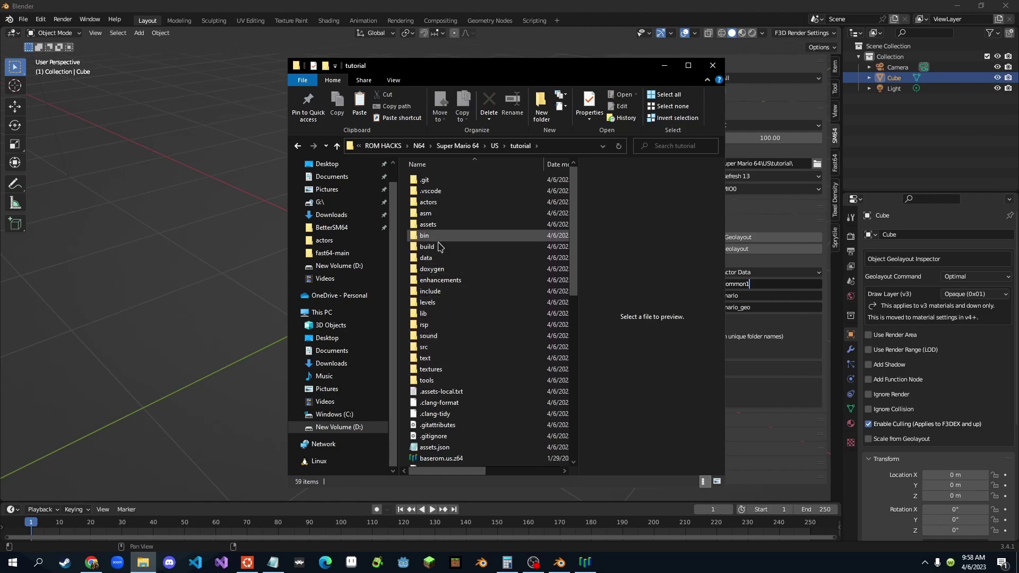
double_click(454, 202)
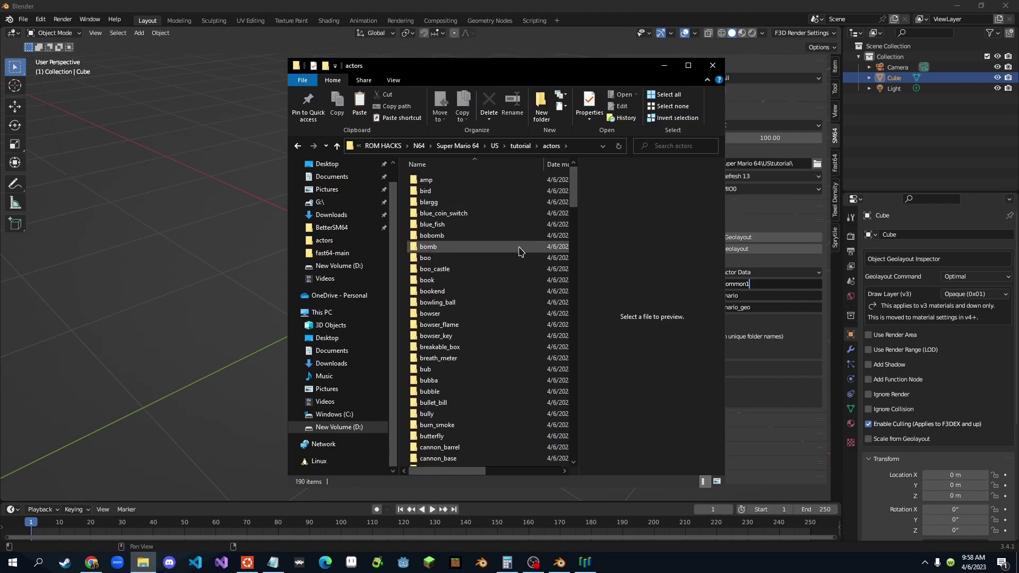
Step: Look through the actors folder for the actor subfolders and the common and group source files, then return to Blender
scroll(471, 300, "down", 4)
scroll(473, 302, "down", 15)
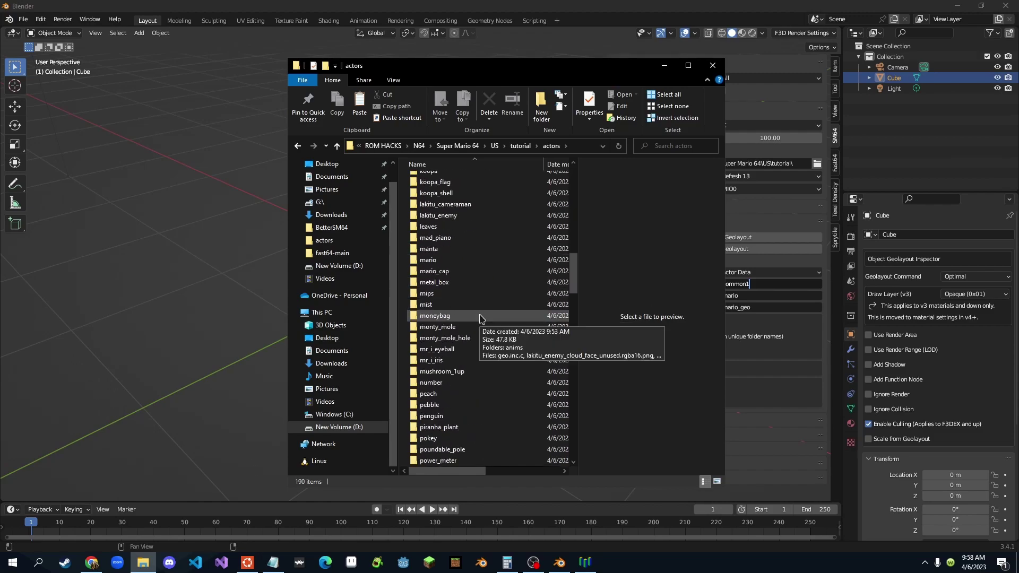
scroll(480, 318, "down", 20)
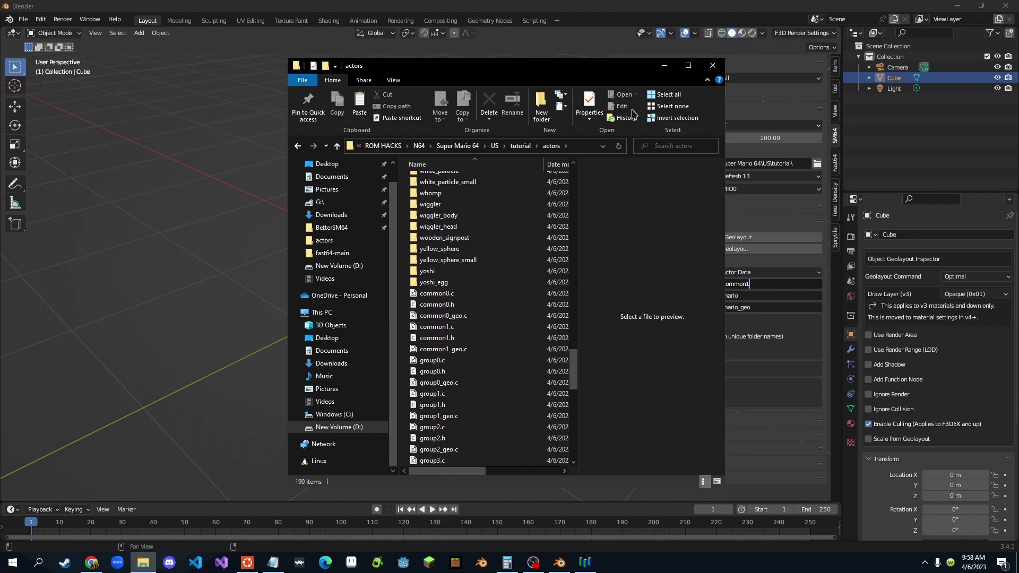
left_click(664, 65)
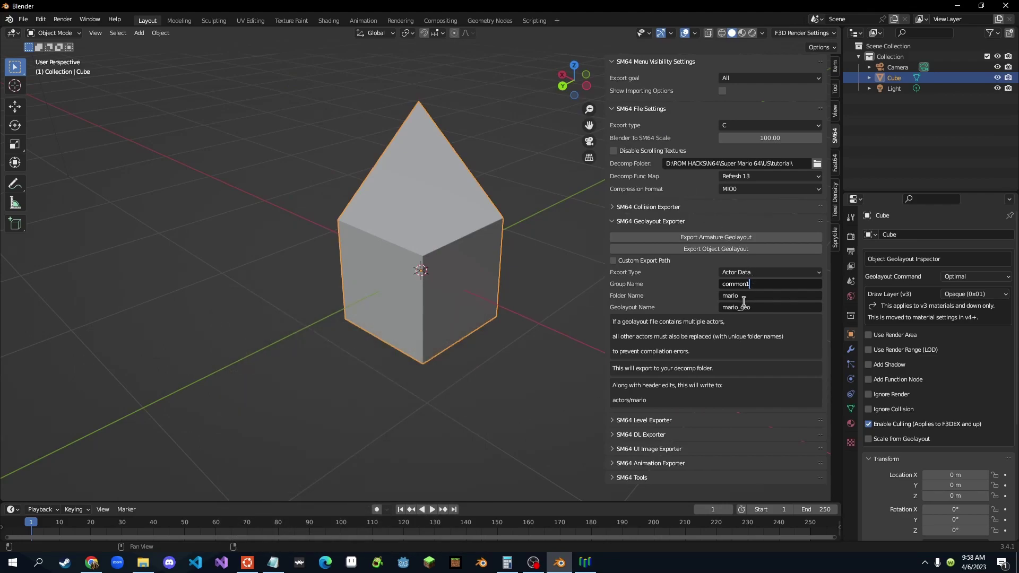
left_click(143, 562)
scroll(461, 296, "up", 8)
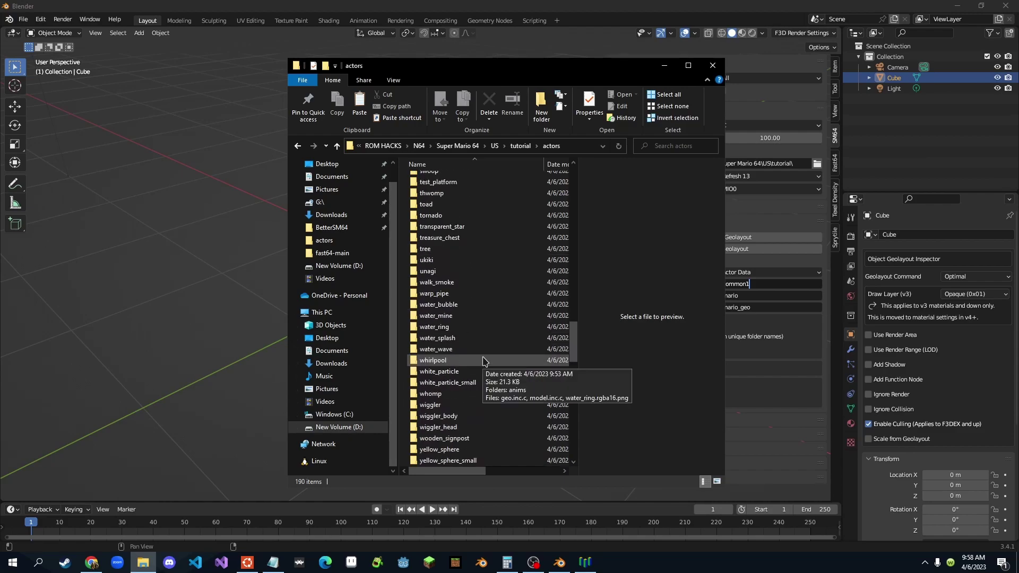
scroll(473, 342, "up", 6)
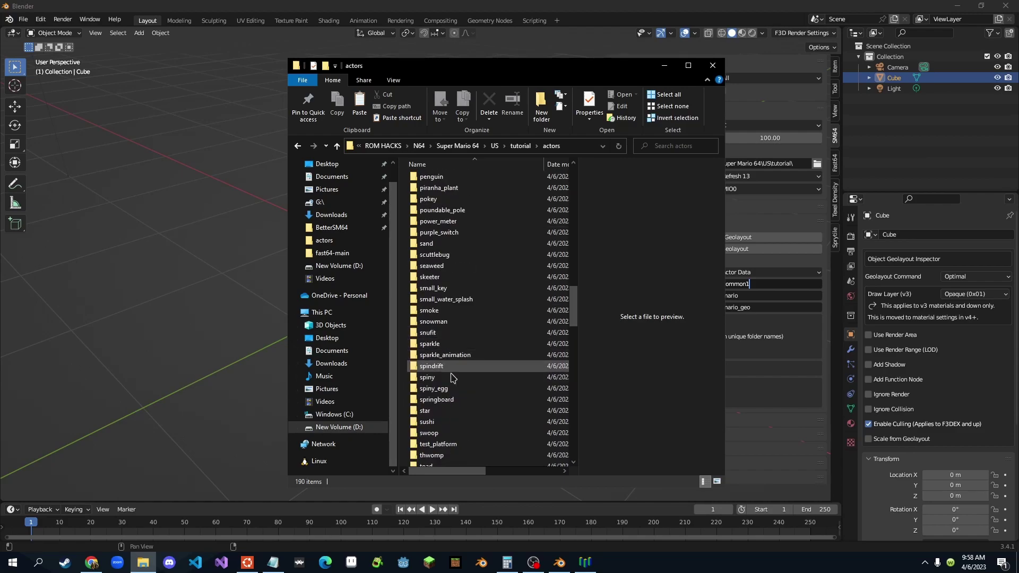
left_click(663, 65)
Step: Set the geolayout export's folder name to star and its geolayout name to star_geo, checking the names against the actors folder
left_click(752, 297)
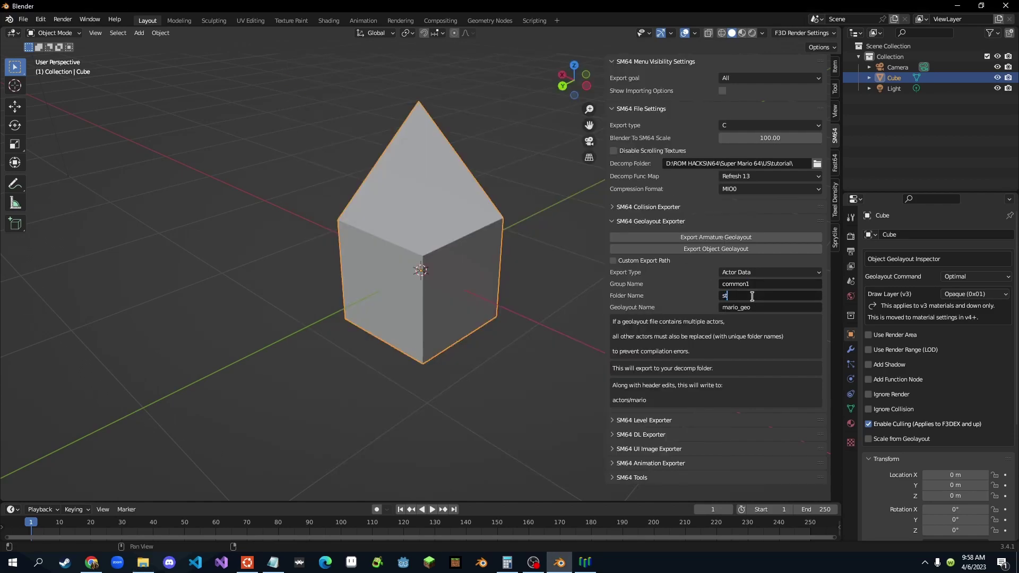
left_click(142, 562)
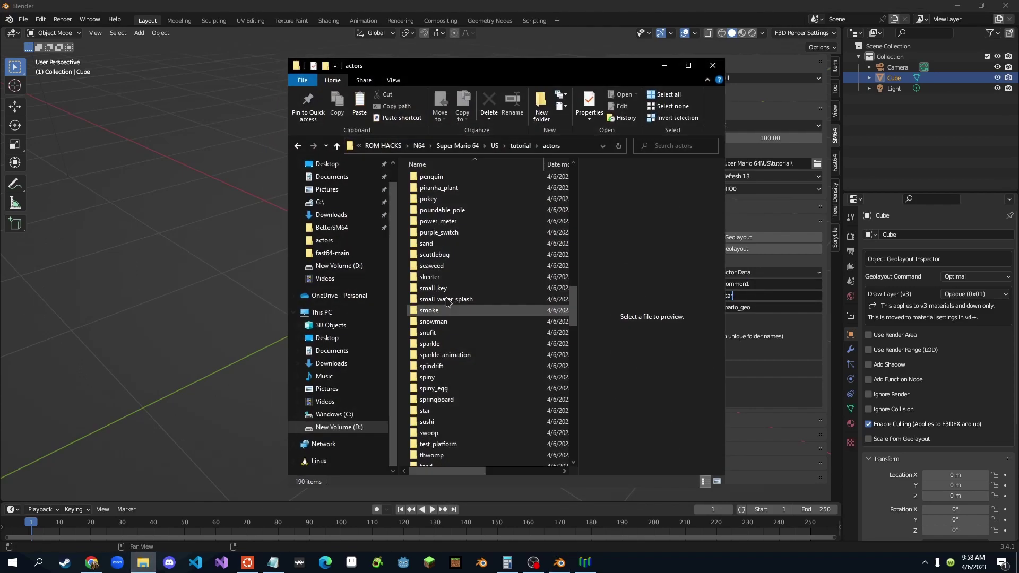
scroll(518, 277, "down", 2)
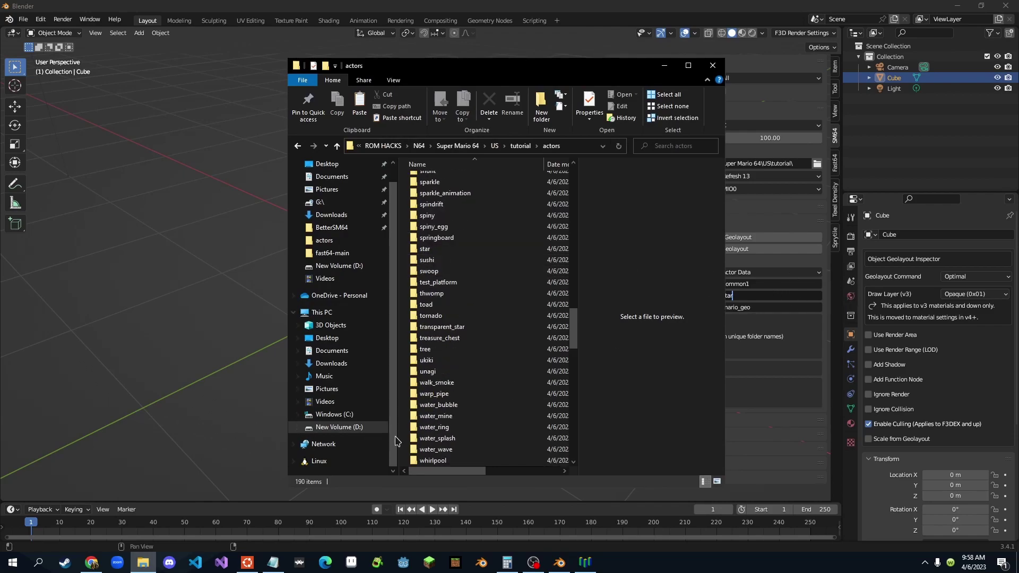
scroll(534, 336, "down", 12)
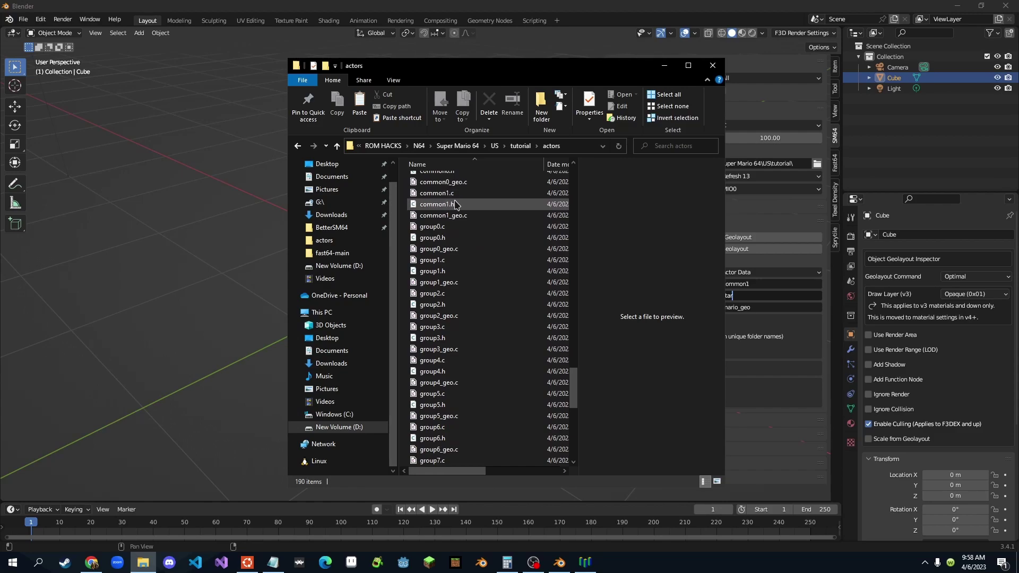
left_click(664, 65)
key("Return")
left_click(742, 307)
type("st")
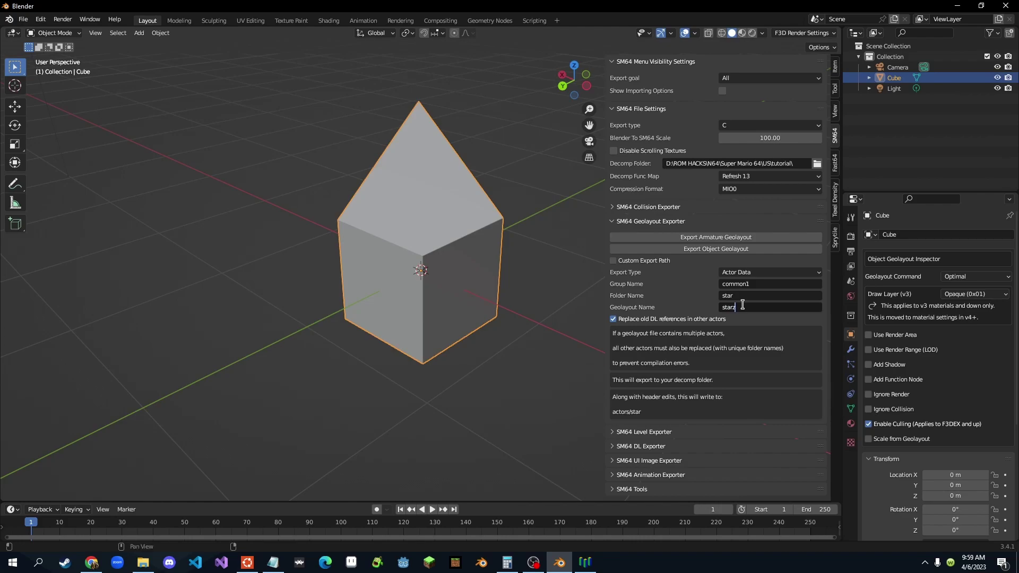
key("Return")
Step: Remove the cube's default material and create a Fast3D material in its place
middle_click_drag(414, 319, 419, 233)
left_click(850, 423)
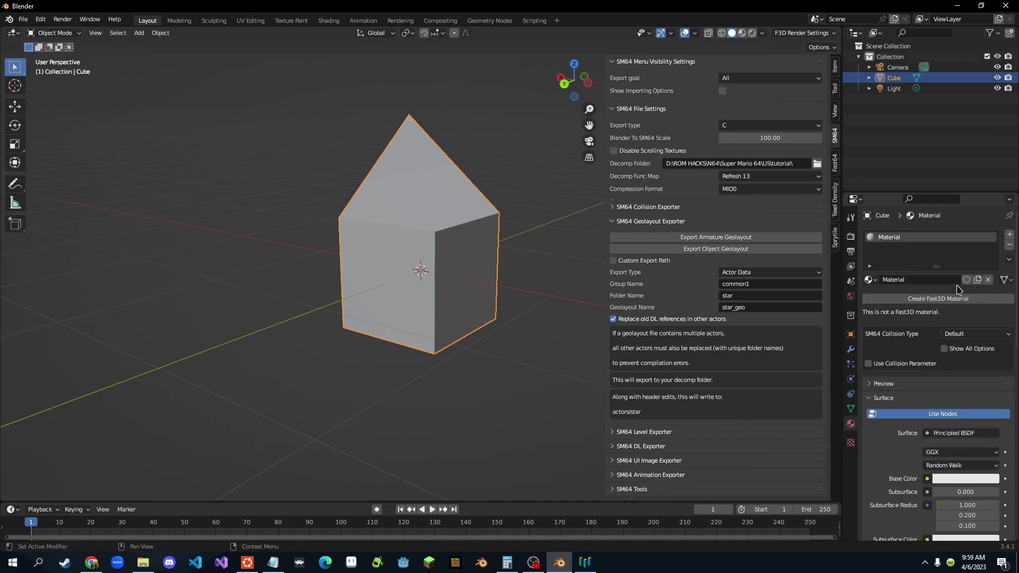
left_click(1008, 246)
left_click(938, 298)
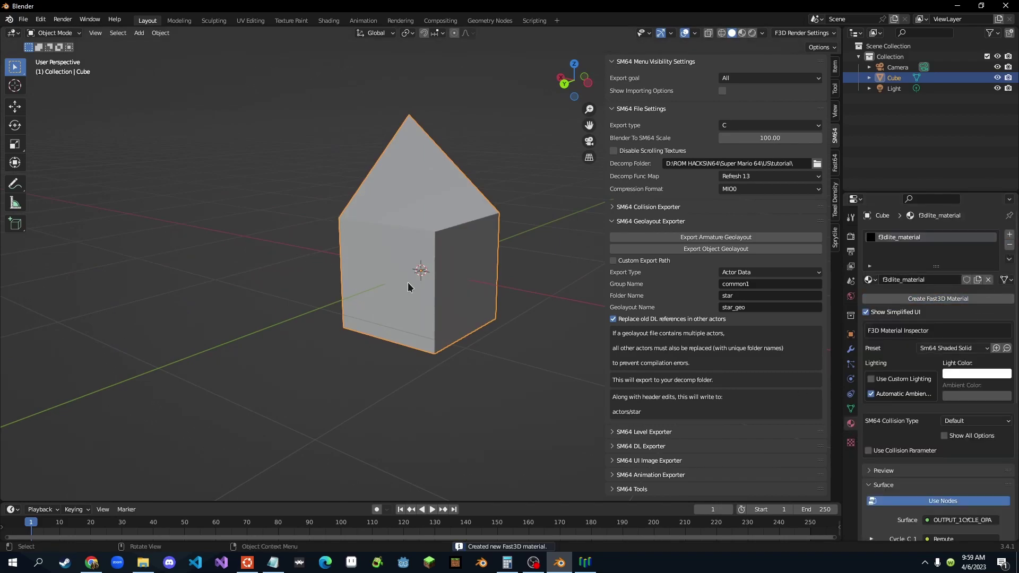
Step: Set the Fast3D material's light color to yellow and switch the viewport to rendered shading
middle_click_drag(411, 284, 546, 316)
left_click(957, 374)
left_click_drag(954, 262, 921, 281)
left_click(751, 34)
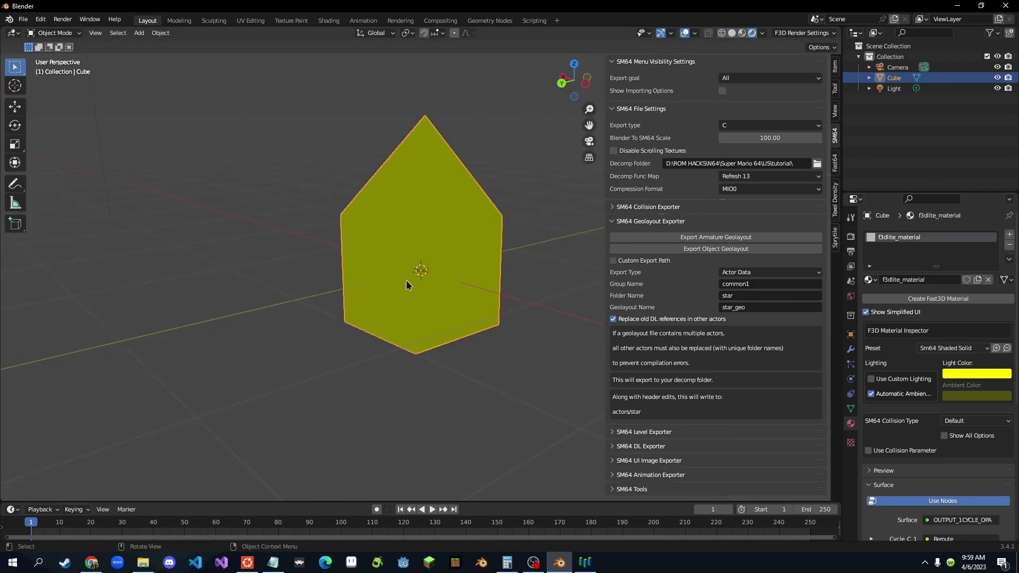
Step: Apply smooth shading to the cube and check the shaded surface from several sides
mouse_move(405, 284)
middle_mouse_down()
mouse_move(257, 239)
mouse_move(365, 333)
mouse_move(466, 266)
mouse_move(514, 294)
mouse_move(447, 298)
mouse_move(445, 325)
mouse_move(261, 304)
mouse_move(591, 321)
middle_mouse_up()
right_click(448, 296)
left_click(444, 293)
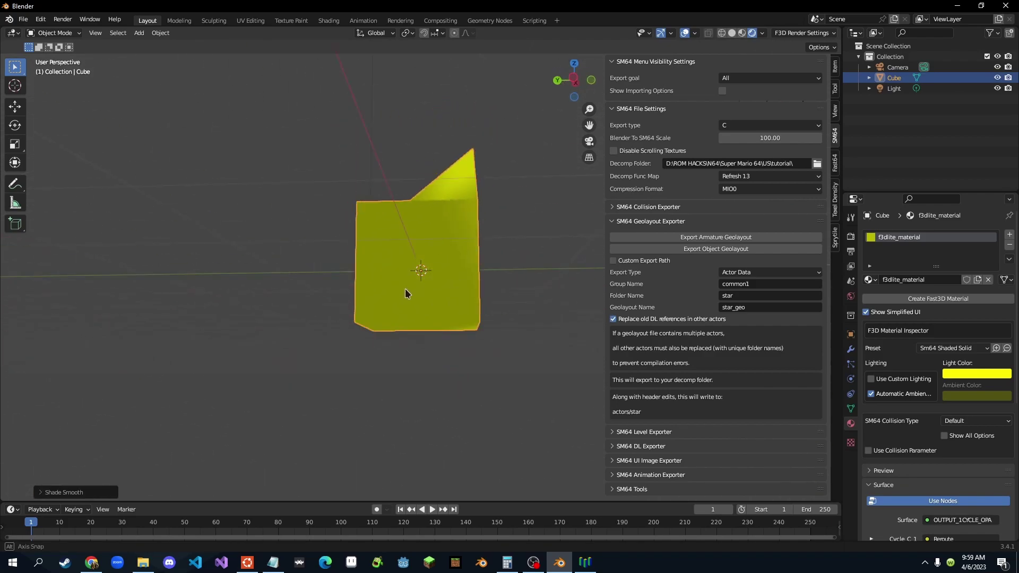
middle_click_drag(402, 295, 803, 318)
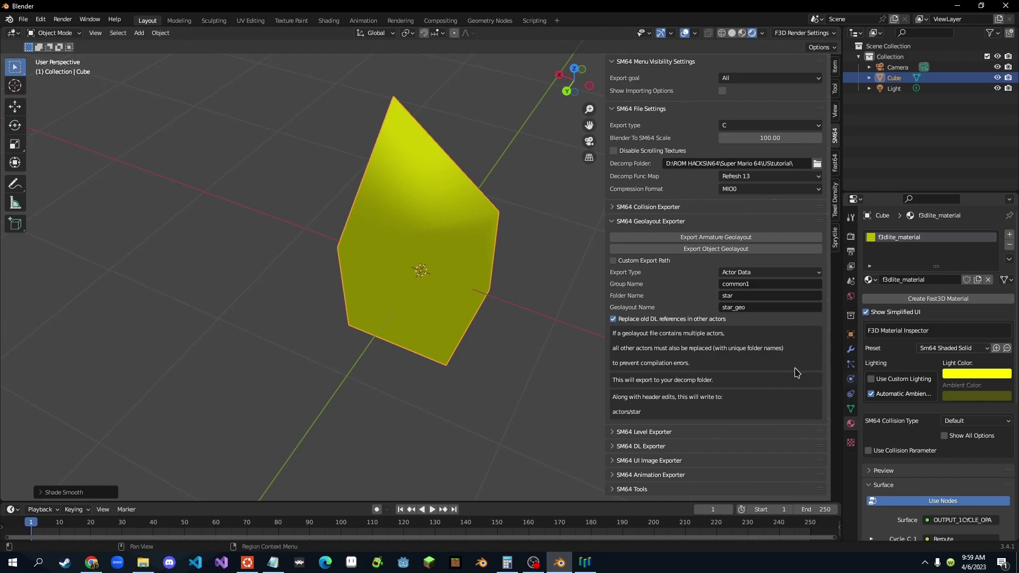
Step: Export the cube as an object geolayout to the star actor
middle_click_drag(426, 336, 418, 291)
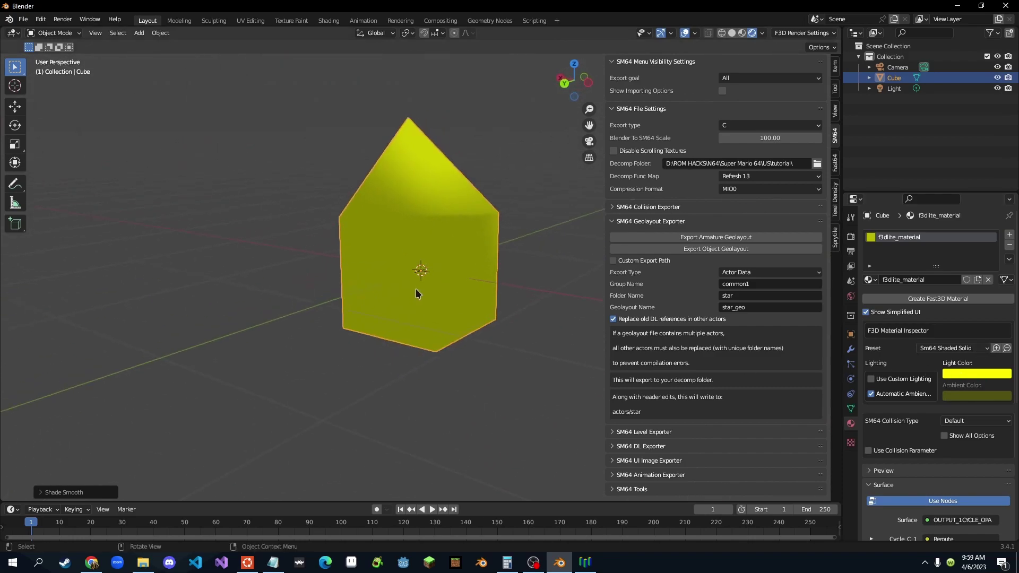
left_click(715, 247)
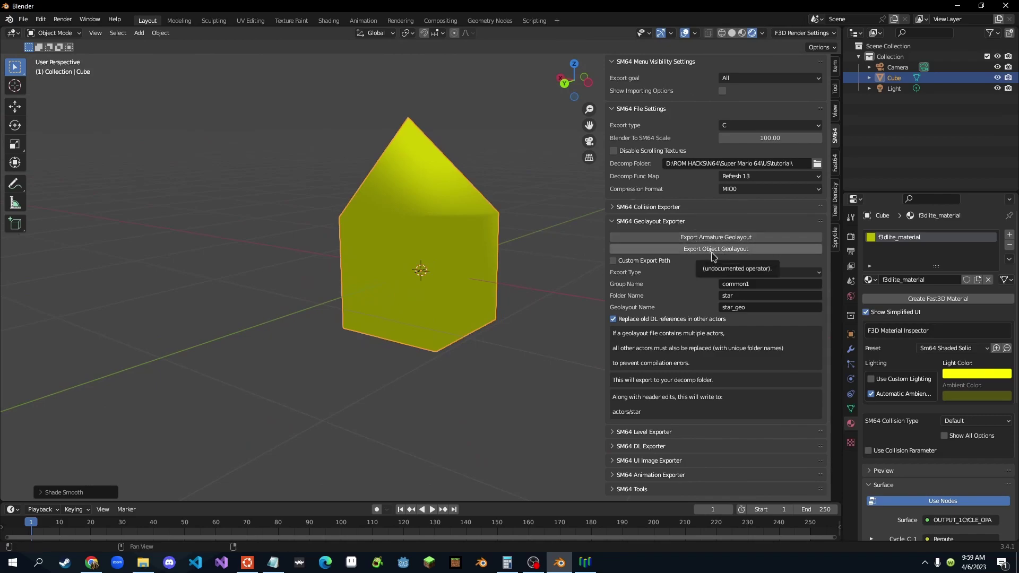
left_click(713, 249)
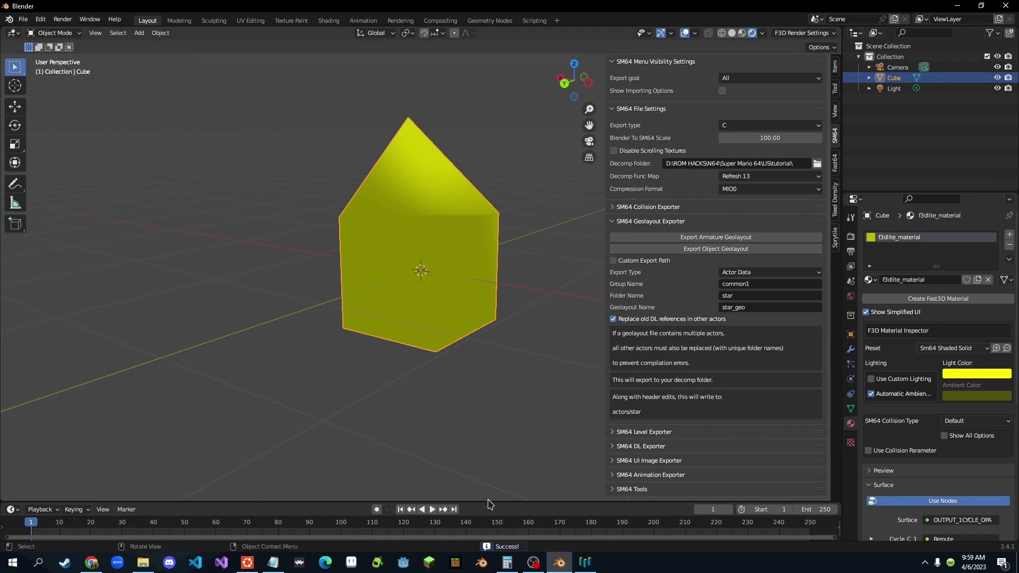
Step: Switch to the Ubuntu terminal and rebuild the tutorial project with make -j12
left_click(253, 561)
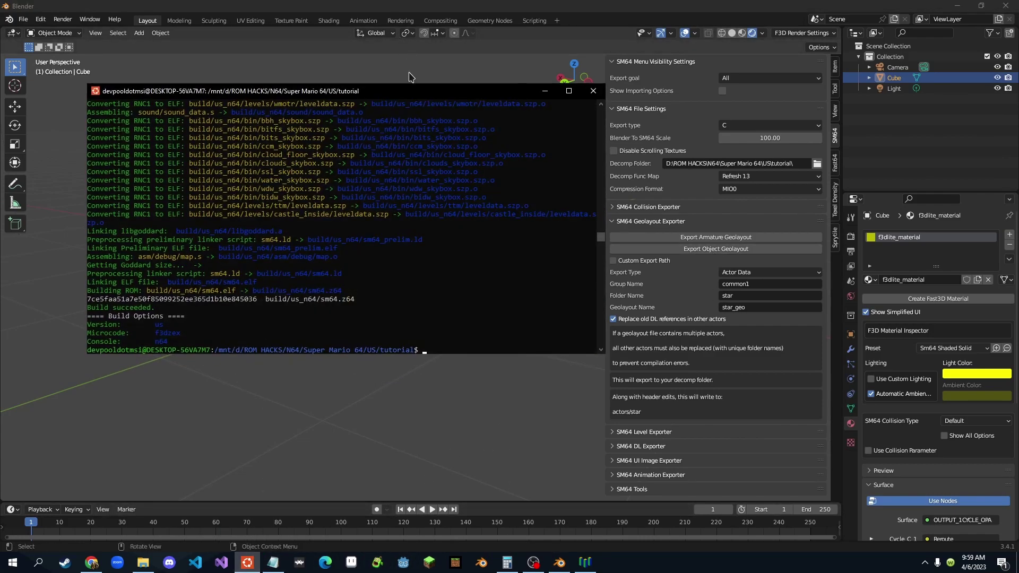
left_click_drag(540, 131, 581, 136)
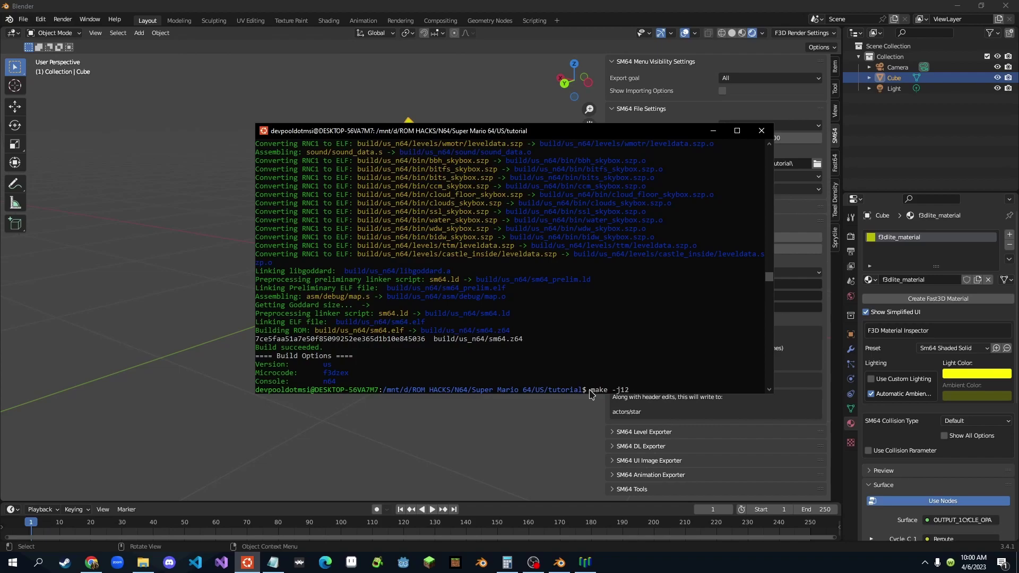
key("Return")
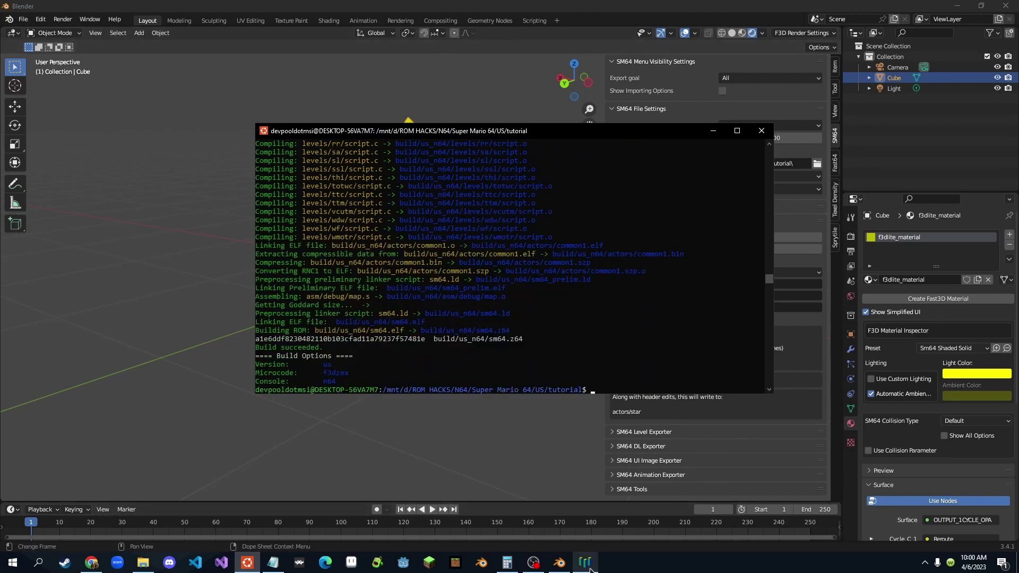
Step: Switch to Parallel Launcher and add the sm64.z64 ROM from the tutorial project's build\us_n64 folder
mouse_move(589, 569)
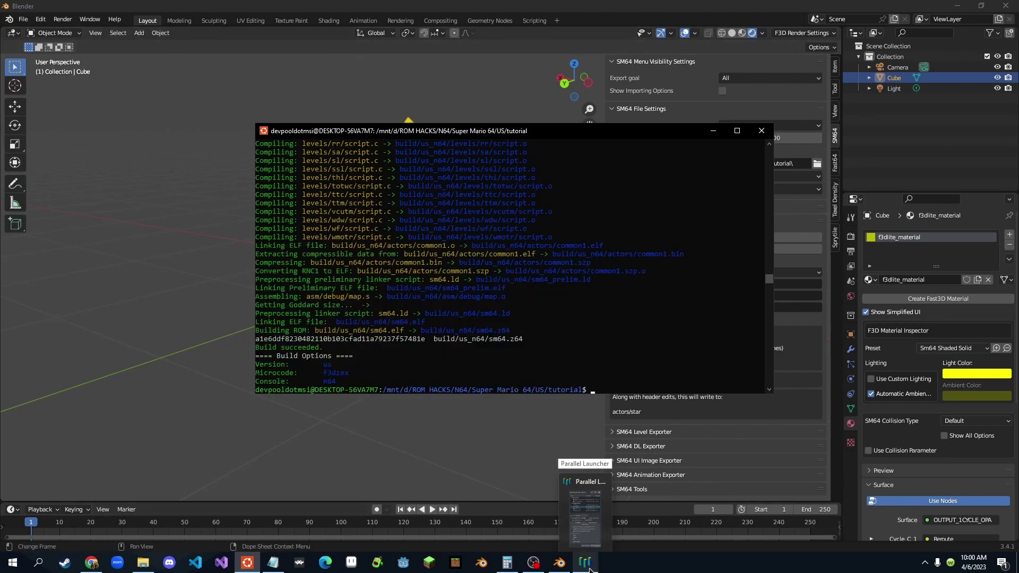
left_click(589, 569)
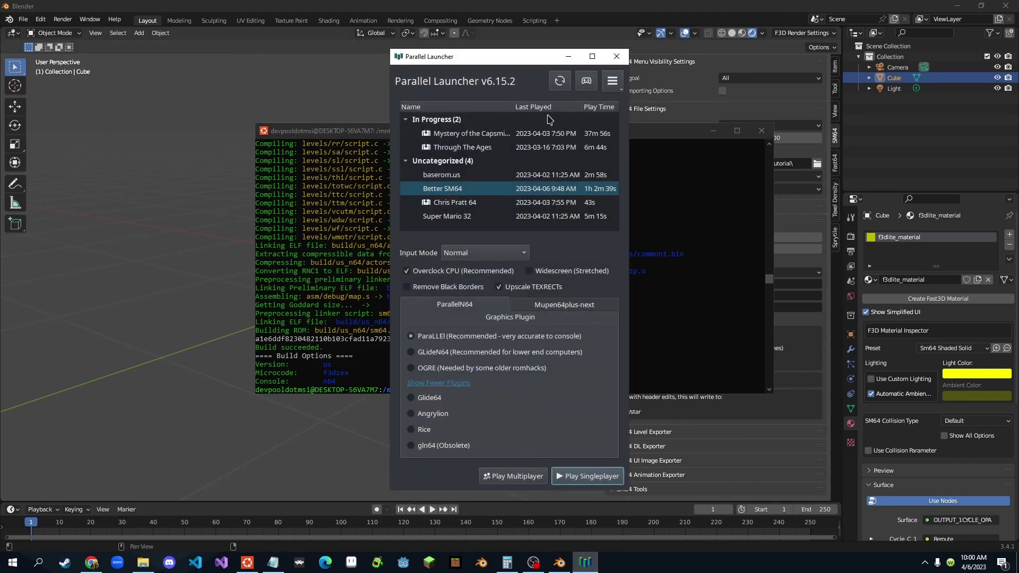
left_click(611, 84)
left_click(633, 123)
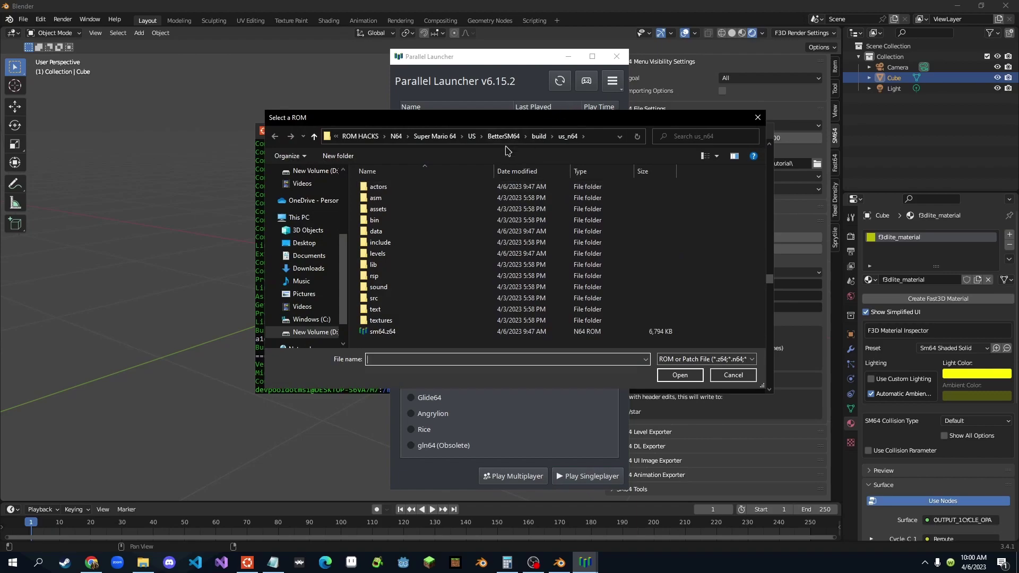
left_click(471, 136)
double_click(409, 209)
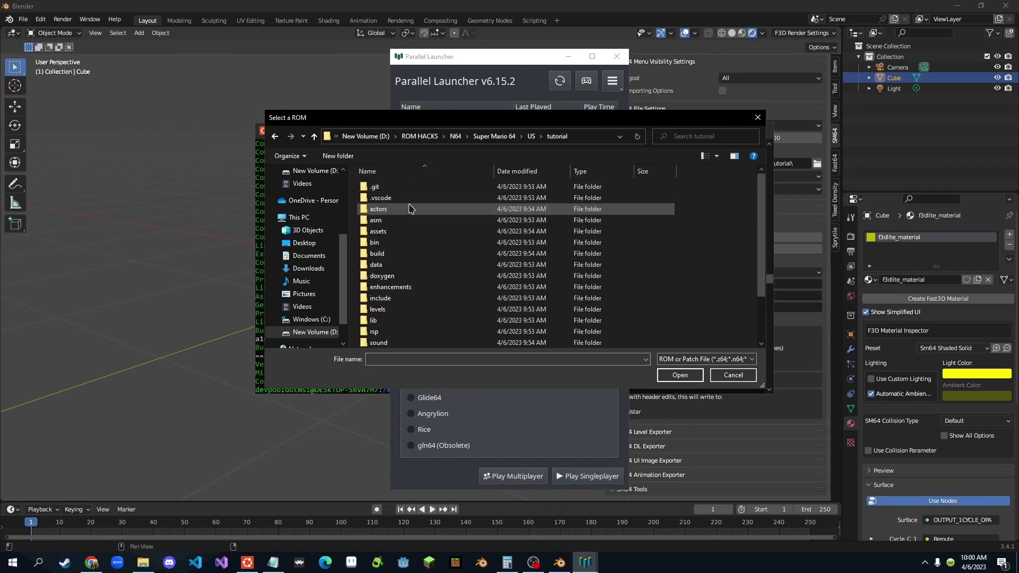
double_click(389, 253)
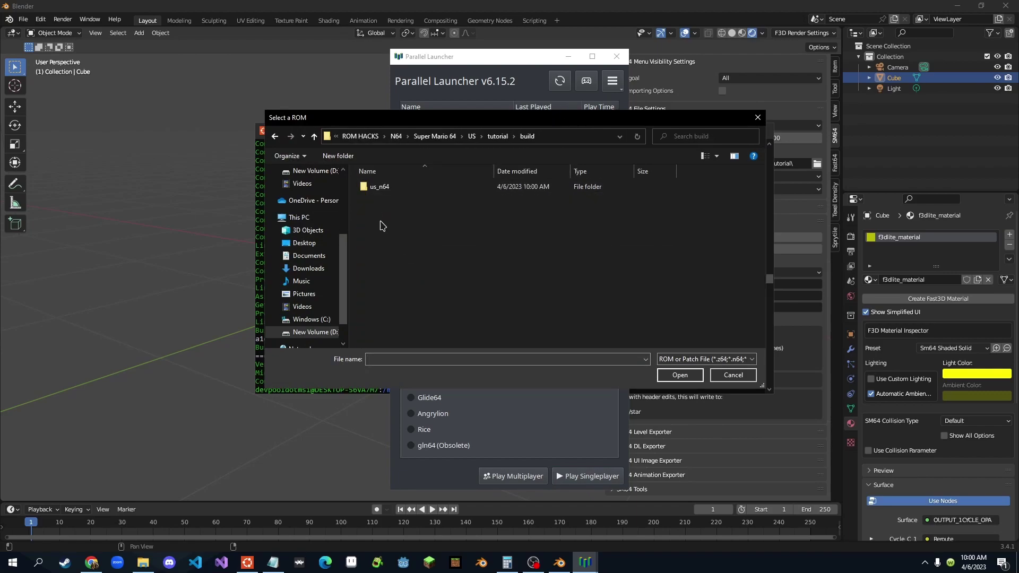
double_click(402, 188)
double_click(406, 332)
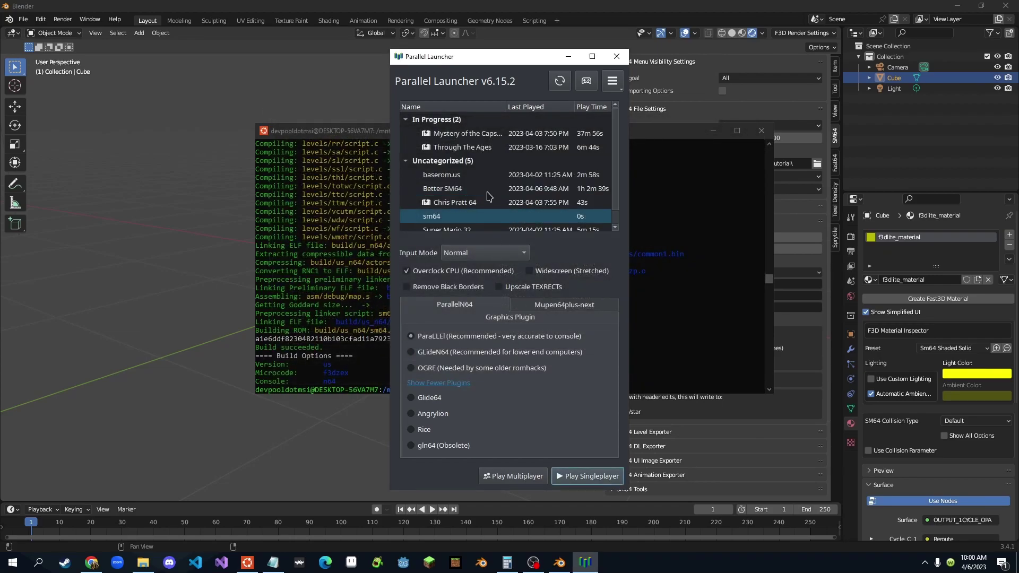
Step: Launch the sm64 ROM in singleplayer, lower the emulator volume to 1%, and start the game
scroll(487, 196, "down", 1)
left_click(592, 475)
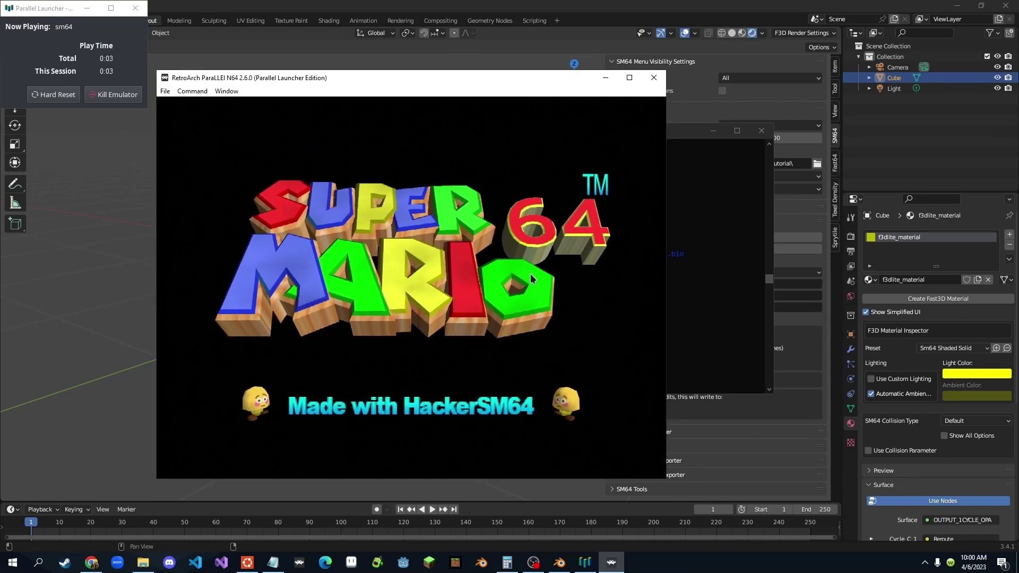
key("KP_Subtract")
key("KP_Subtract")
key("KP_Subtract")
key("KP_Subtract")
key("KP_Subtract")
key("KP_Subtract")
key("KP_Subtract")
key("KP_Subtract")
key("KP_Subtract")
key("KP_Subtract")
key("KP_Subtract")
key("KP_Subtract")
key("KP_Subtract")
key("KP_Subtract")
key("KP_Subtract")
key("KP_Subtract")
key("KP_Subtract")
key("KP_Subtract")
key("KP_Subtract")
key("KP_Subtract")
key("KP_Subtract")
key("Return")
key("KP_Subtract")
key("KP_Subtract")
key("KP_Subtract")
key("KP_Subtract")
key("KP_Subtract")
key("KP_Subtract")
key("KP_Subtract")
key("KP_Subtract")
key("KP_Subtract")
key("KP_Subtract")
key("KP_Subtract")
key("KP_Subtract")
key("KP_Subtract")
key("KP_Subtract")
key("KP_Subtract")
key("KP_Subtract")
key("KP_Subtract")
key("KP_Subtract")
key("KP_Subtract")
key("KP_Subtract")
key("KP_Subtract")
key("KP_Subtract")
key("KP_Subtract")
key("KP_Subtract")
key("KP_Subtract")
key("KP_Subtract")
key("KP_Subtract")
key("KP_Subtract")
key("KP_Subtract")
key("KP_Subtract")
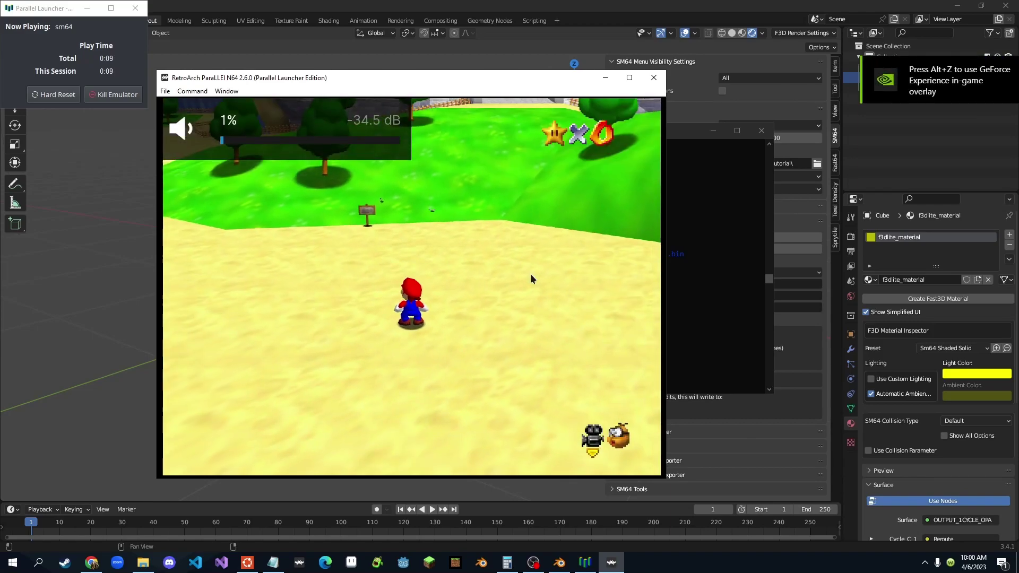
Step: Take Mario from the castle grounds into the battlefield level and dismiss the opening dialog
key("Up")
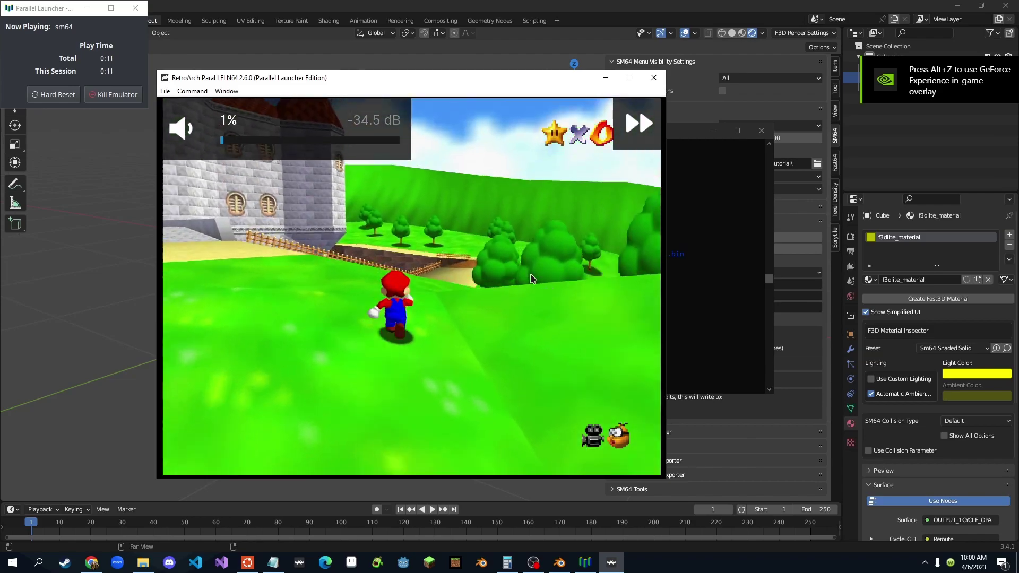
key("Up")
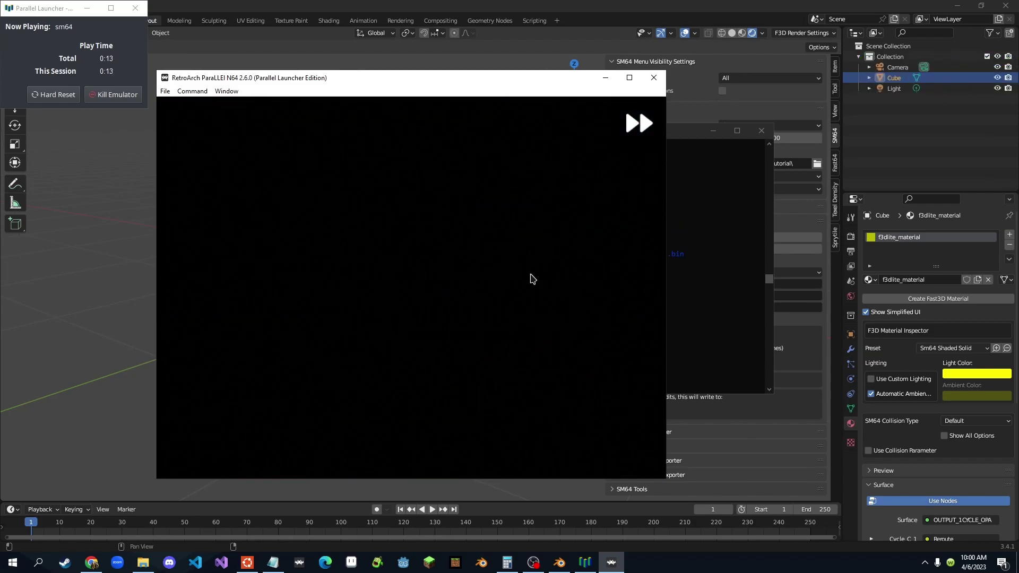
key("Up")
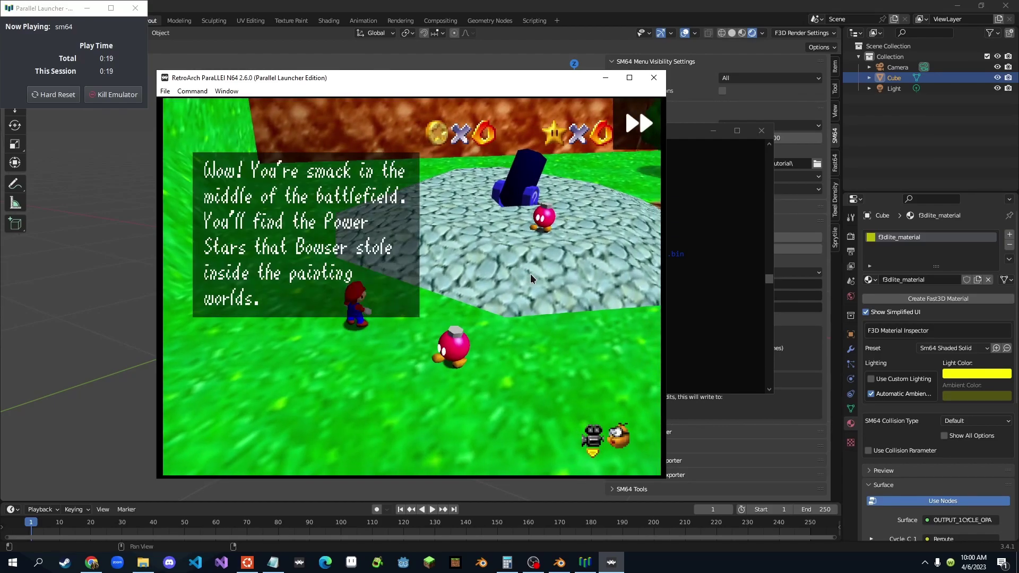
key("x")
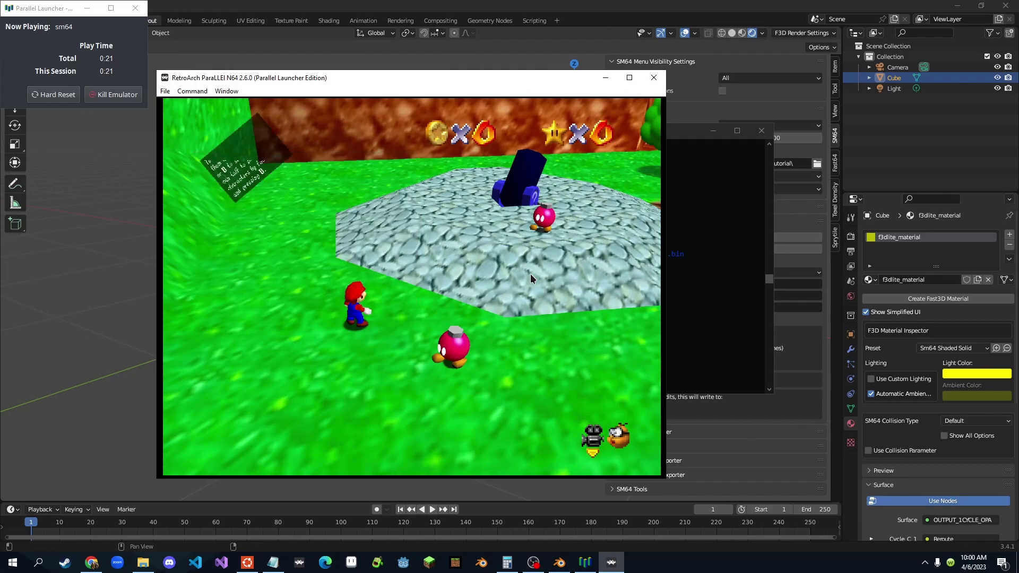
Step: Run Mario along the dirt path and over the wooden bridge to the Chain Chomp's area
key("Right")
key("Up")
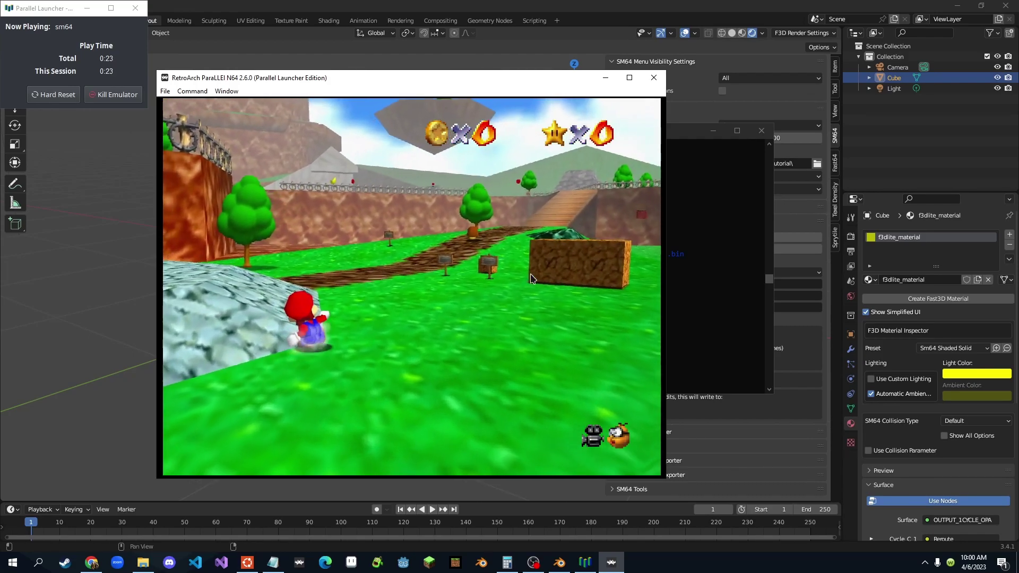
key("i")
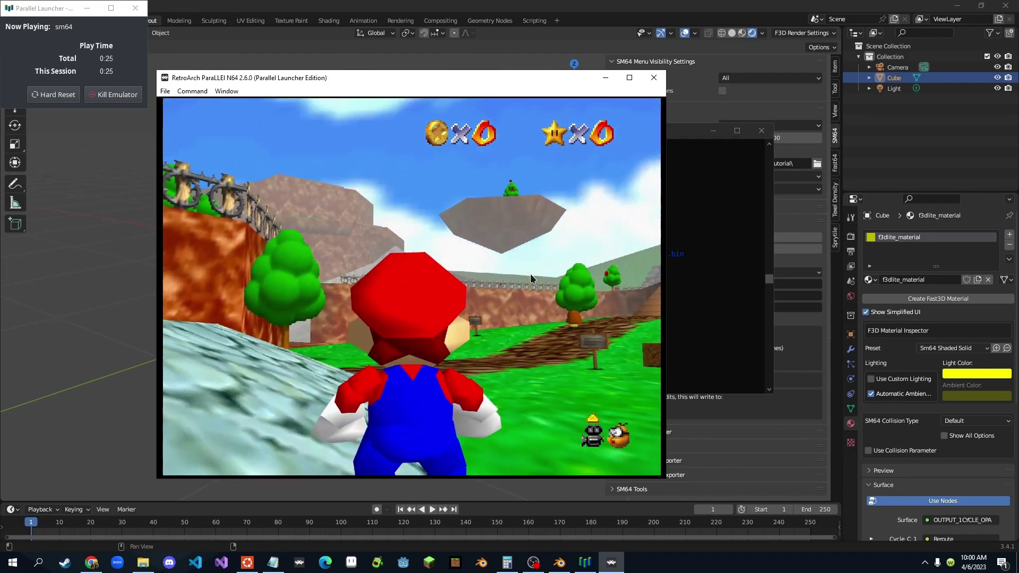
key("k")
key("Up")
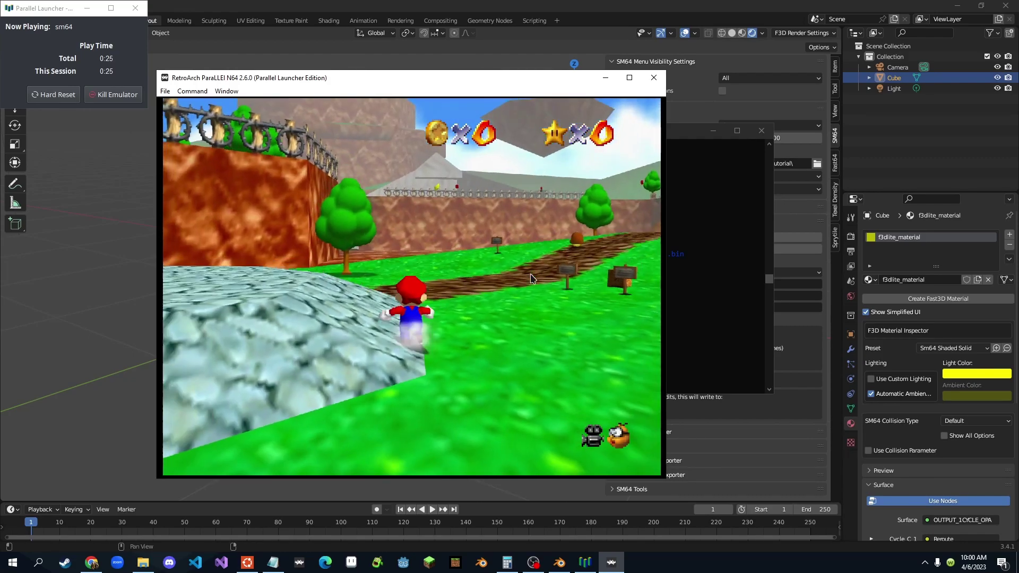
key("x")
key("Up")
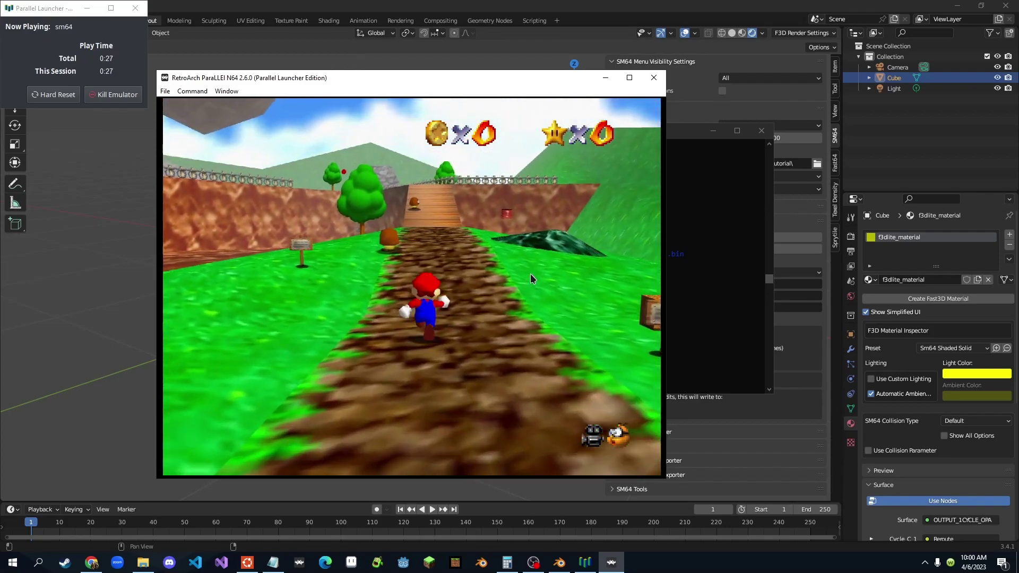
key("Up")
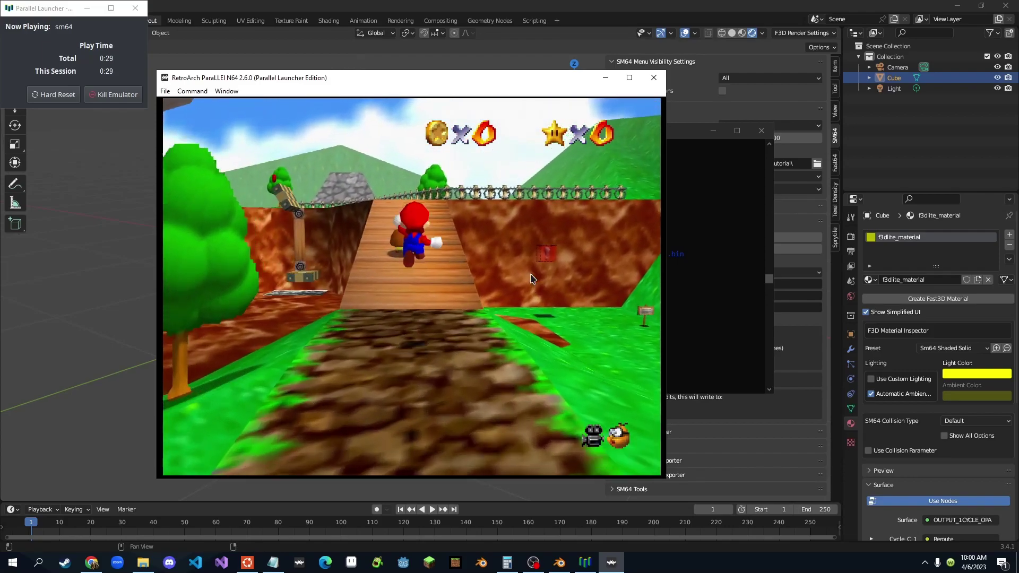
key("Up")
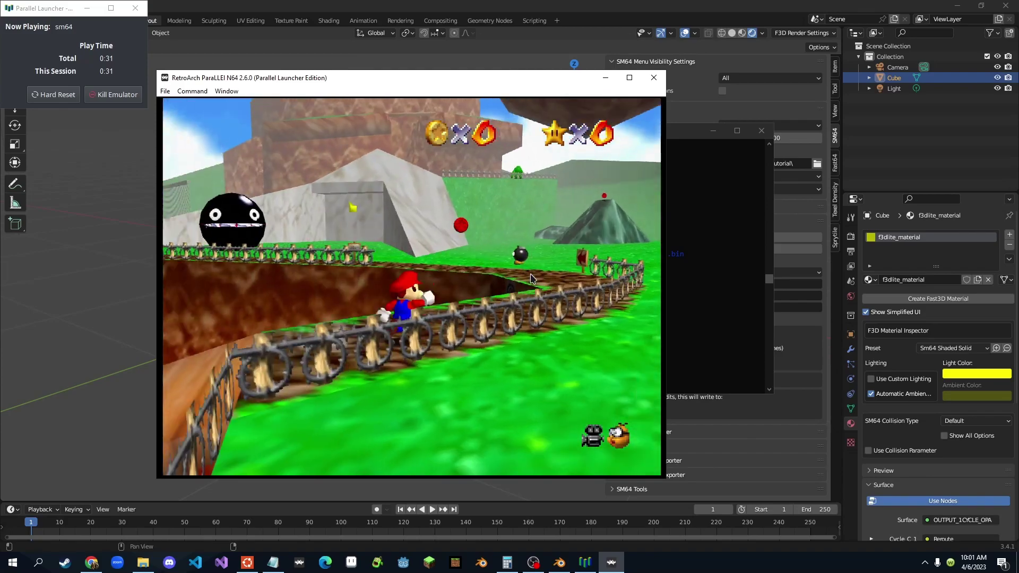
key("Up")
key("Left")
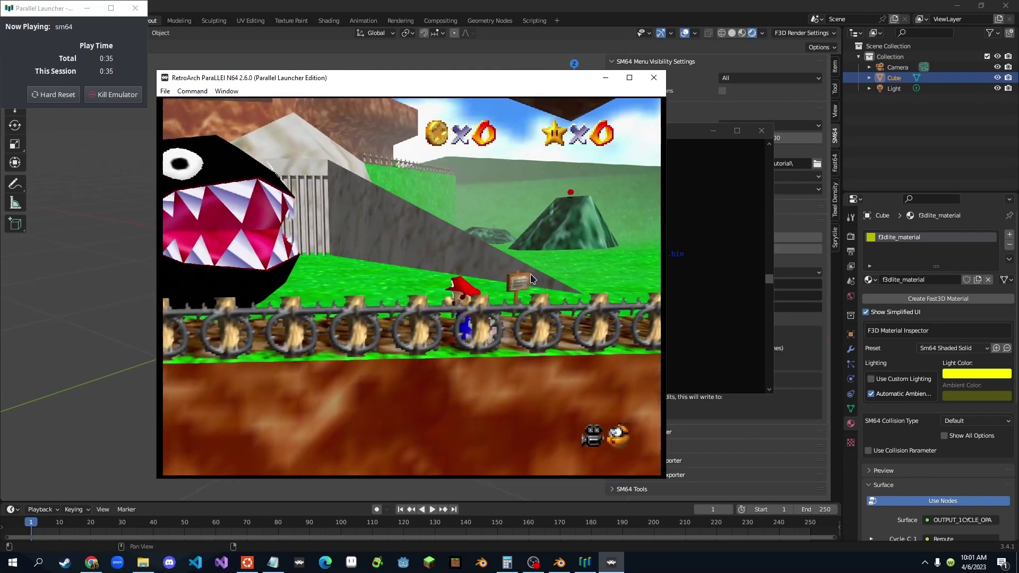
Step: Pound the Chain Chomp's wooden post into the ground to open the barred gate
key("Up")
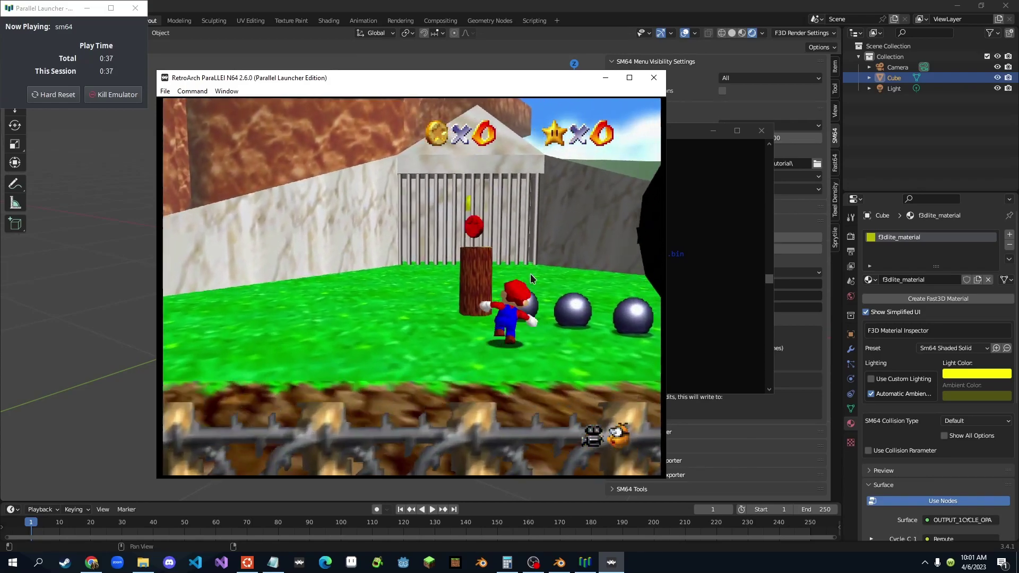
key("Down")
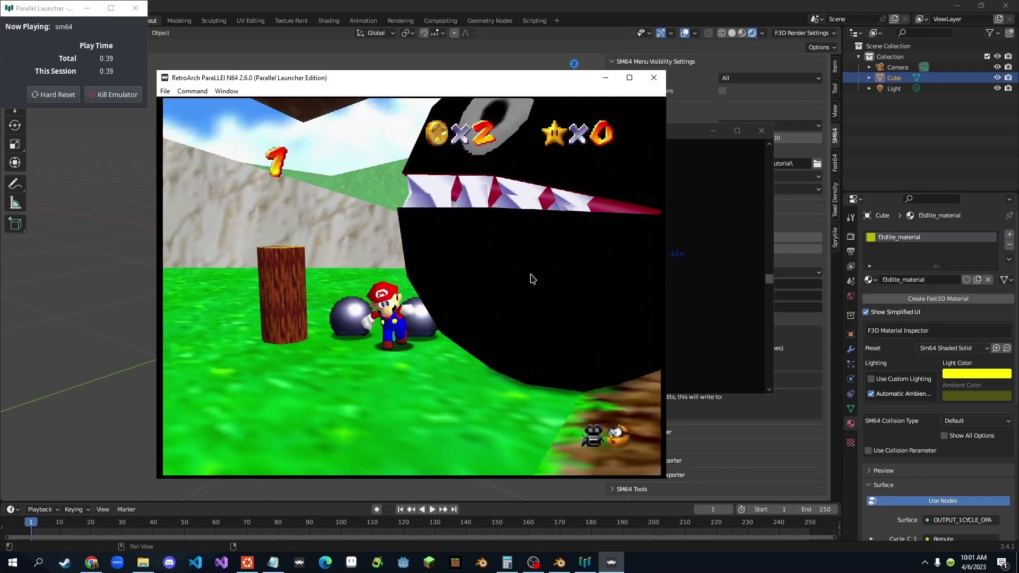
key("Up")
key("x")
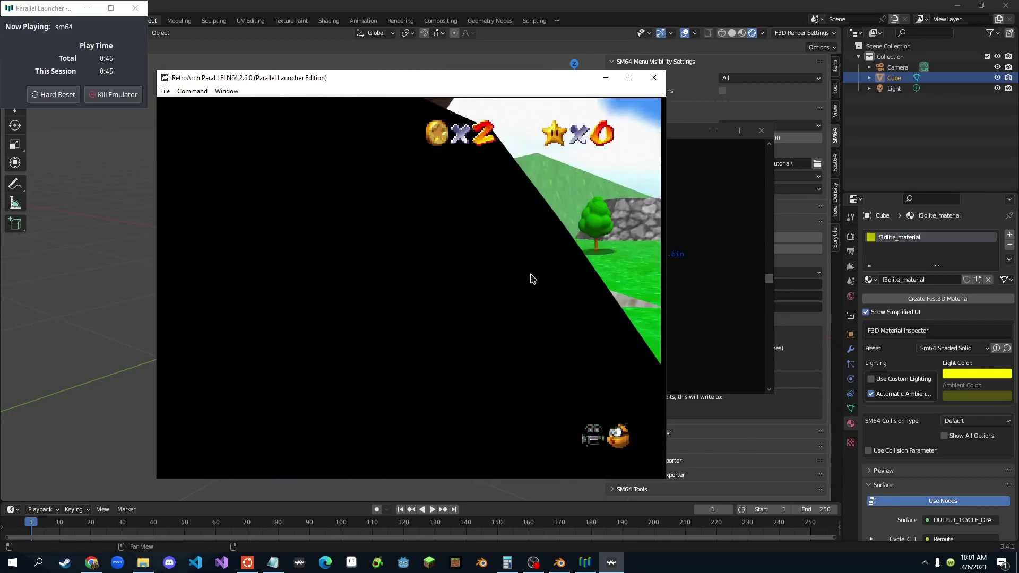
key("x")
key("z")
key("space")
key("Up")
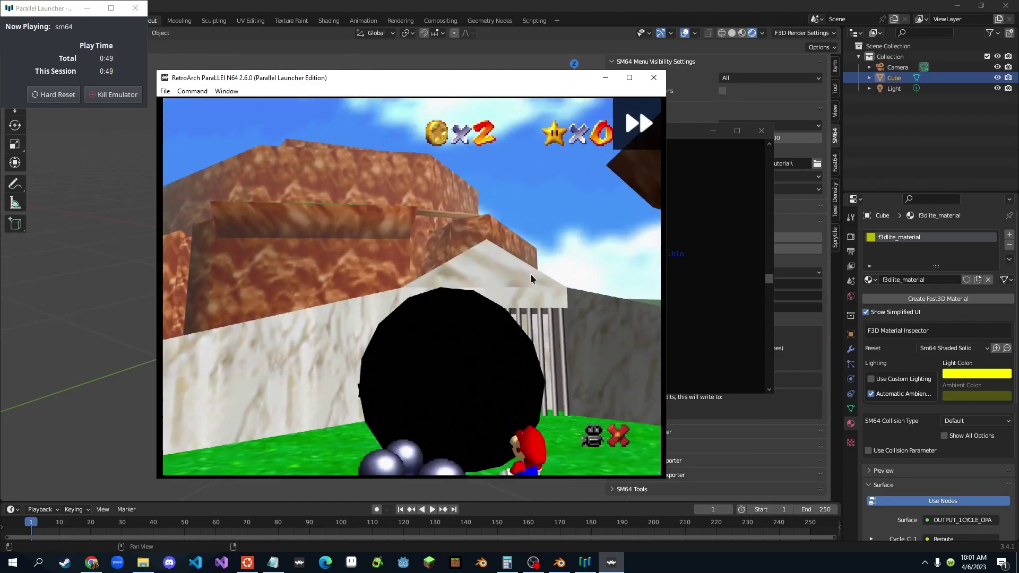
key("space")
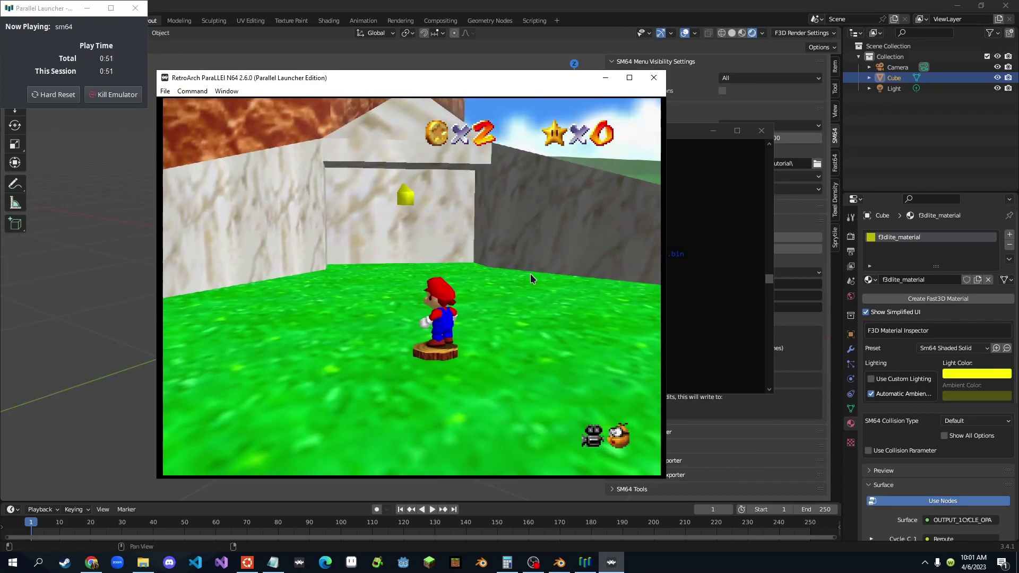
Step: Run Mario through the open gate and collect the custom star model to test the replacement
key("Up")
key("Right")
key("Up")
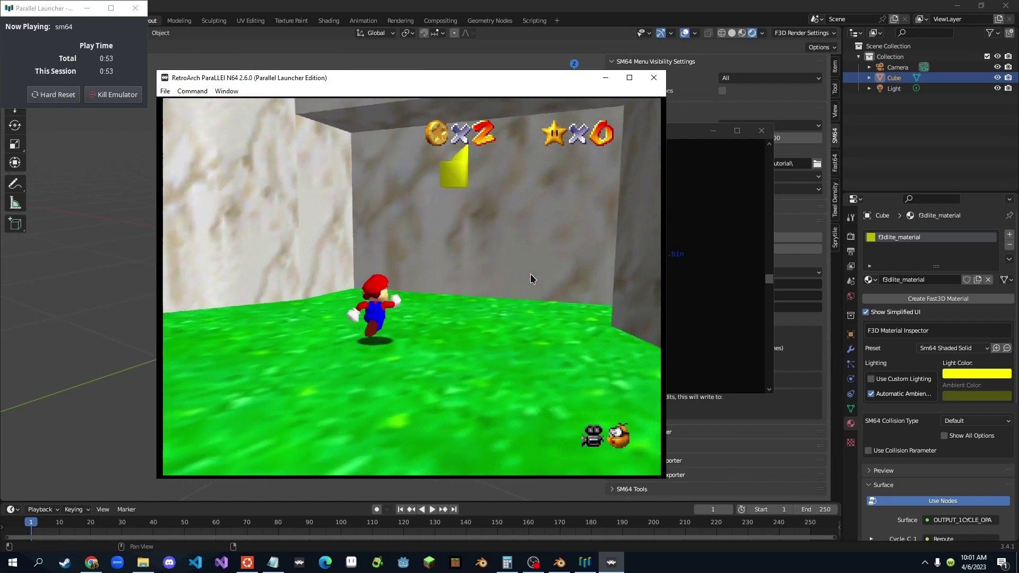
key("space")
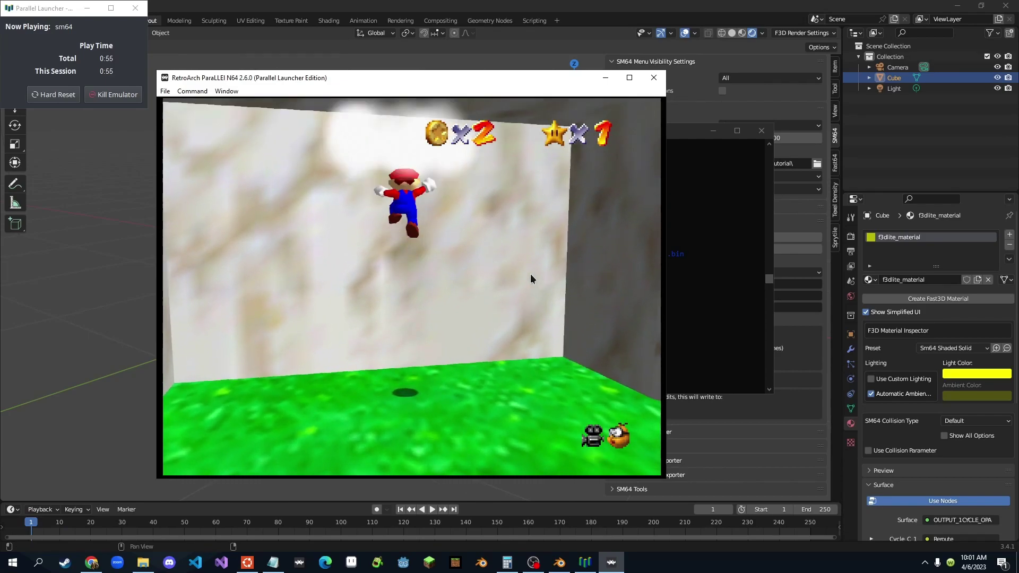